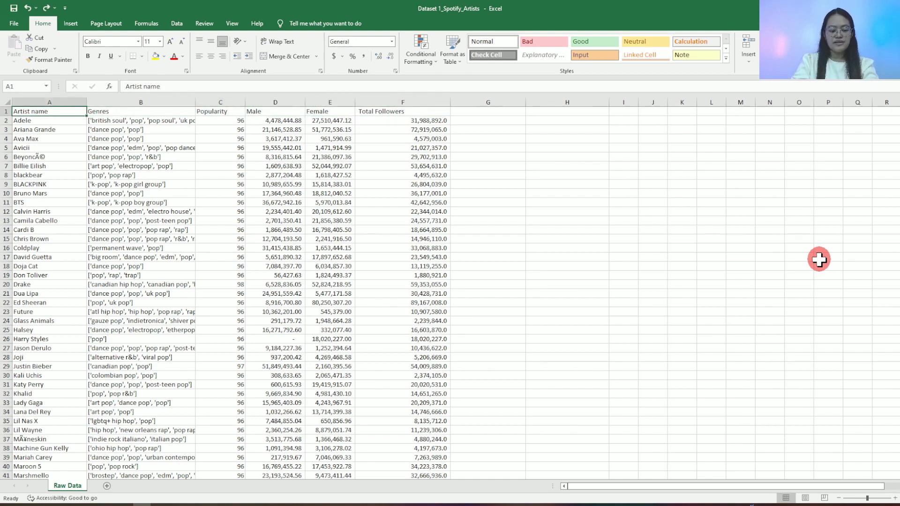
- Apply all borders to the entire artist dataset, from the header row down to row 66 in columns A through F
key(ctrl+shift+Right)
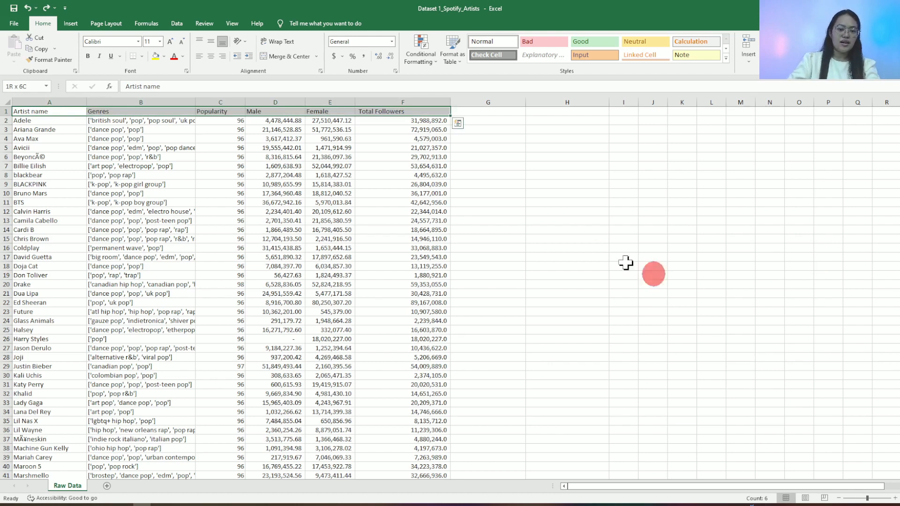
click(96, 138)
drag(41, 113, 415, 352)
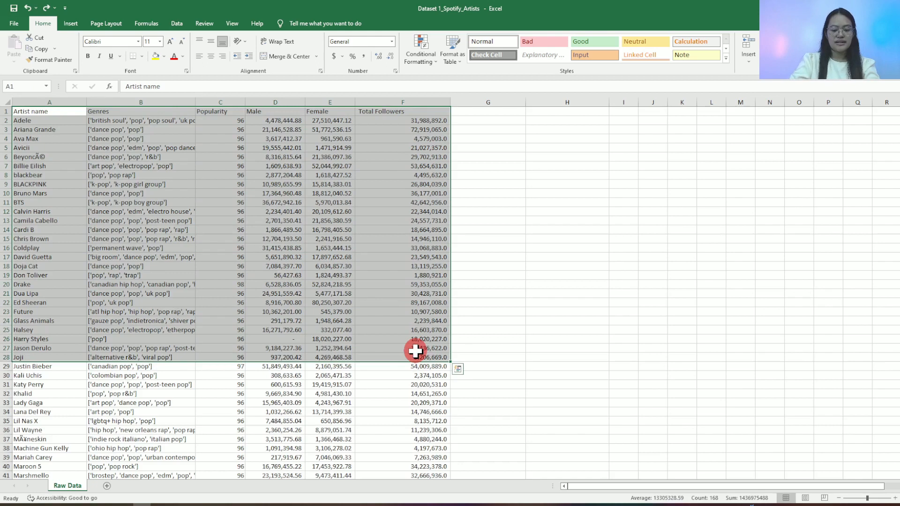
key(ctrl+shift+Down)
click(143, 57)
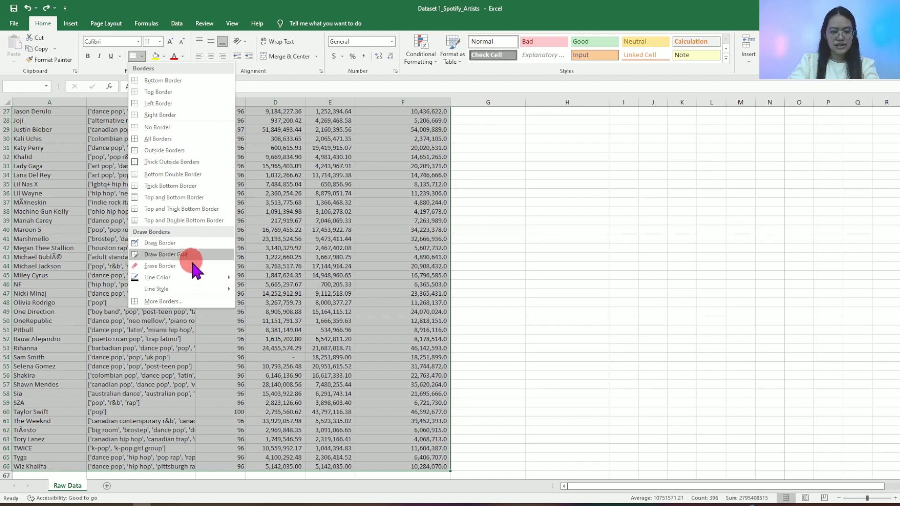
mouse_move(195, 278)
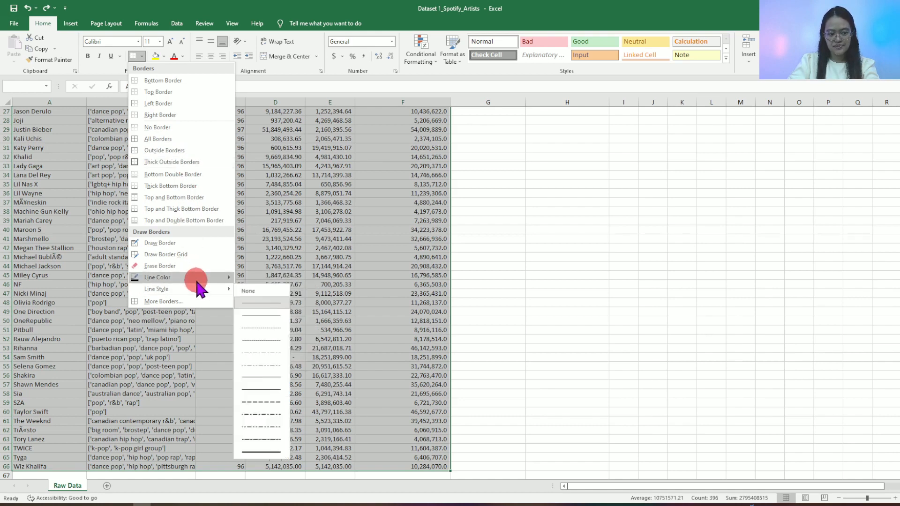
click(185, 139)
scroll(181, 136, up, 9)
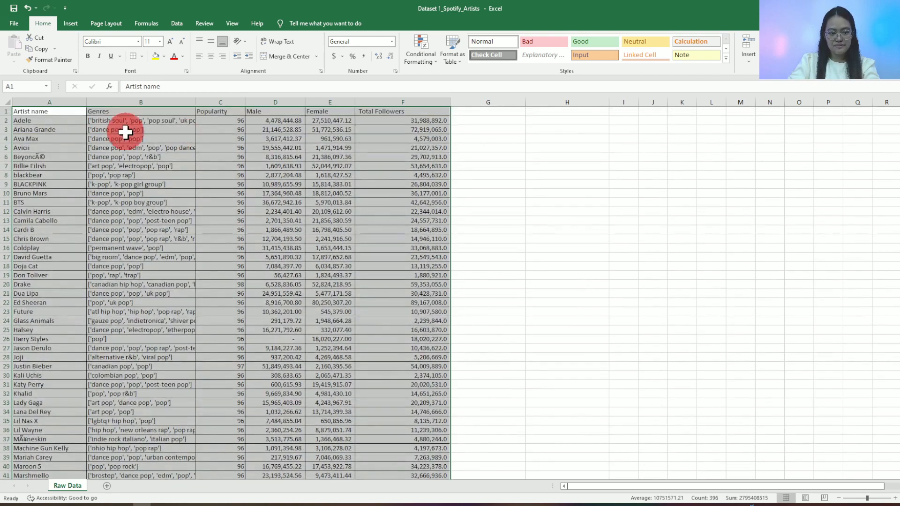
click(125, 132)
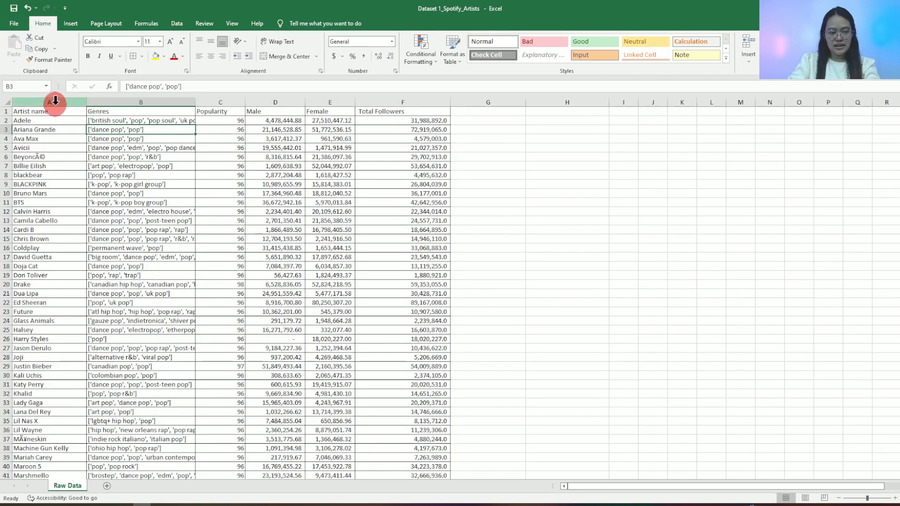
- Try to give the header row A1:F1 a blue border by choosing a blue line colour and drawing across it
click(54, 112)
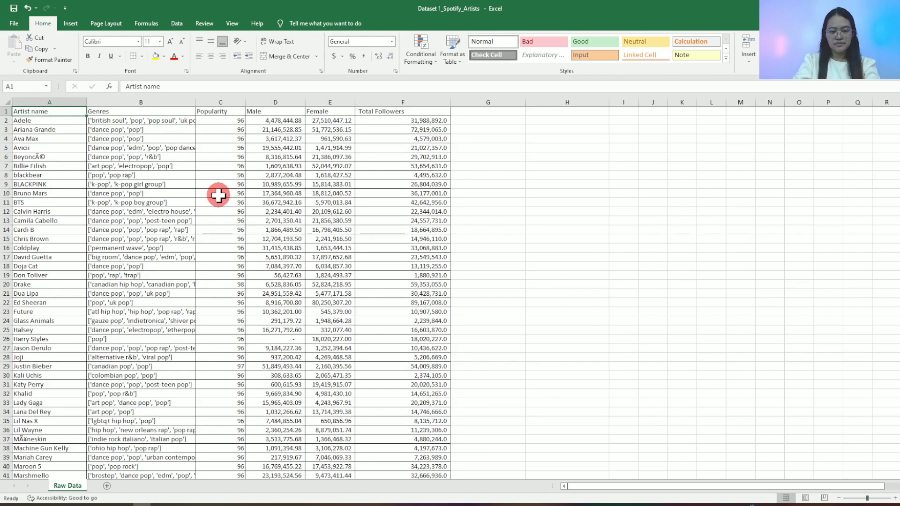
key(shift+Right)
key(shift+Right)
key(shift+Right)
key(shift+Right)
key(shift+Right)
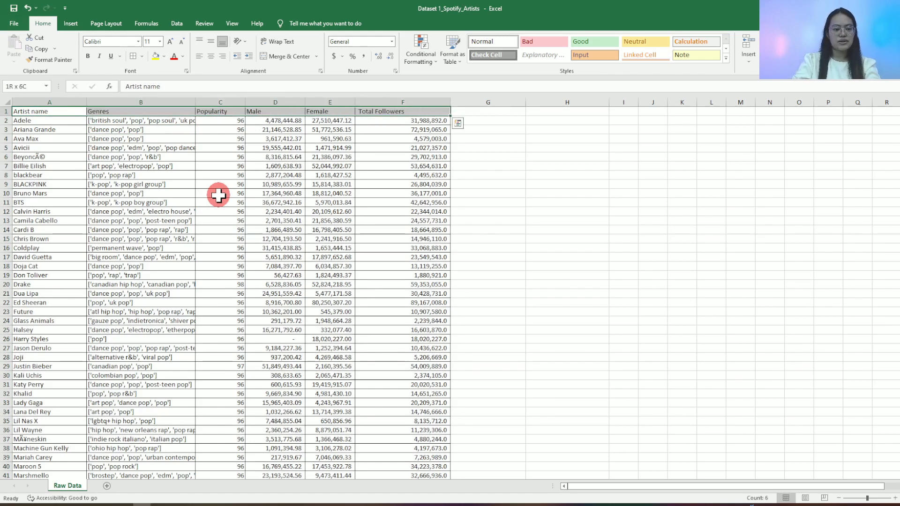
click(141, 57)
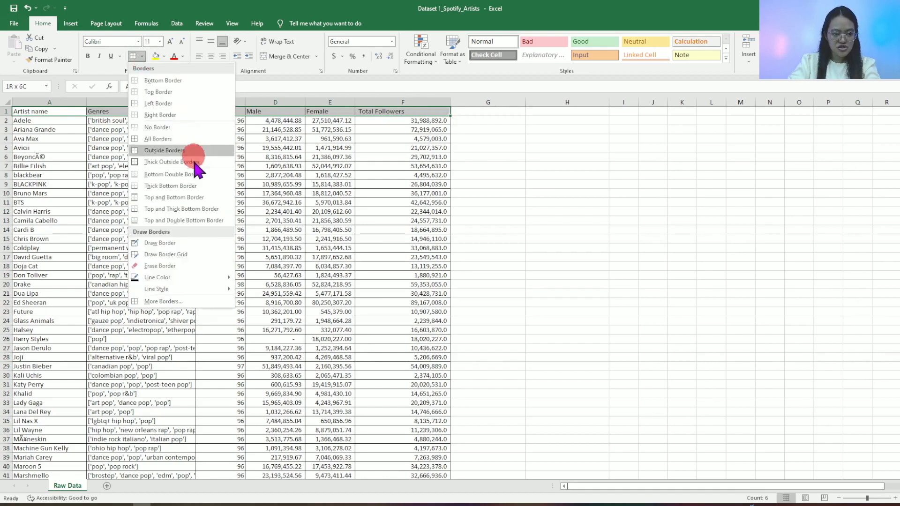
mouse_move(195, 277)
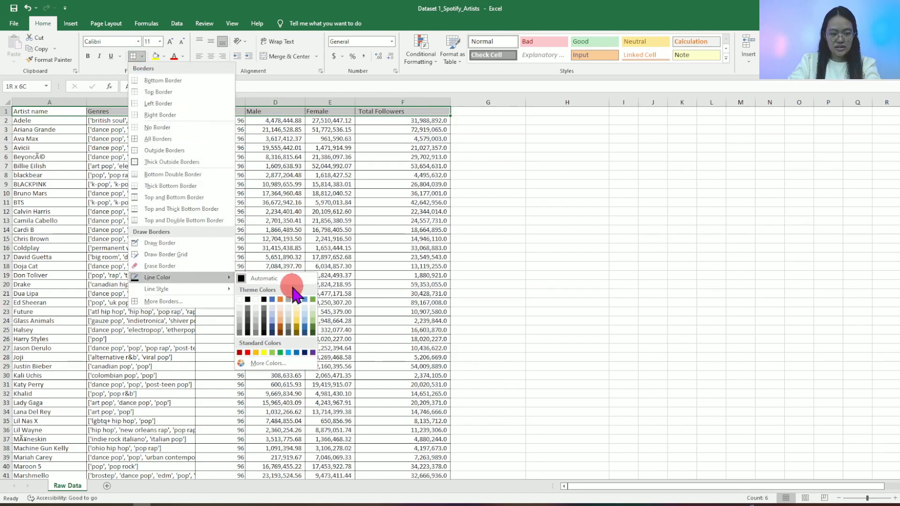
click(274, 300)
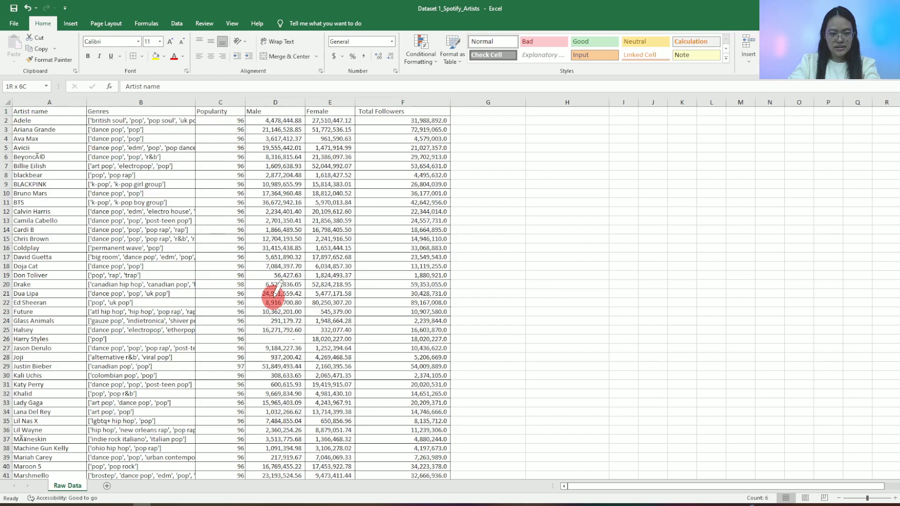
click(42, 111)
drag(42, 110, 452, 112)
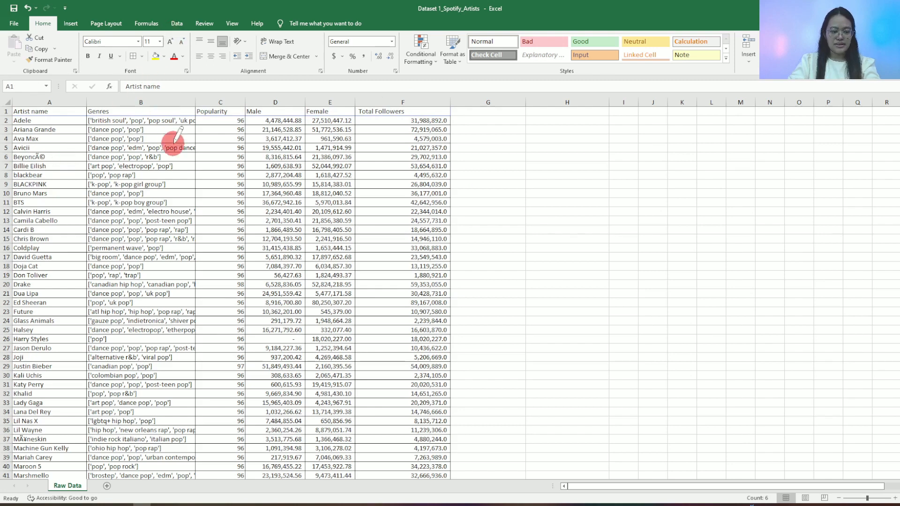
click(136, 137)
- Make the header row text in A1:F1 bold
drag(53, 112, 412, 109)
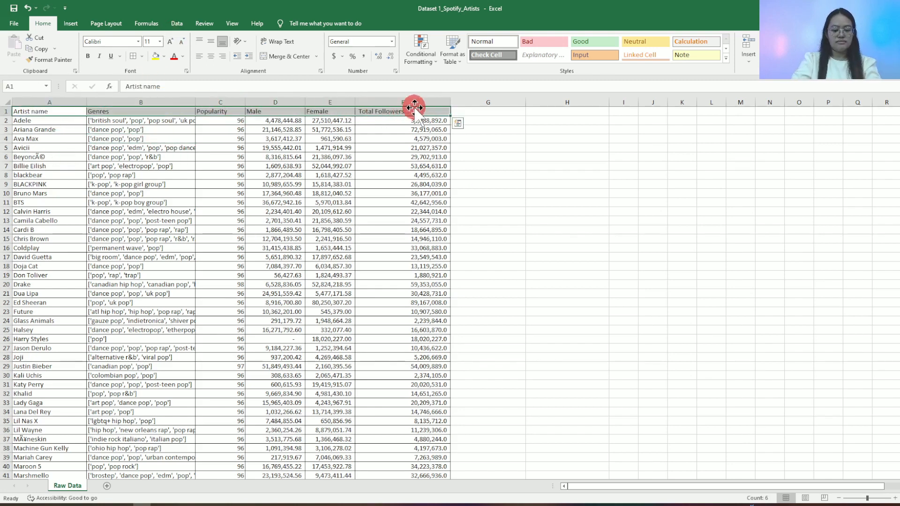
key(ctrl+b)
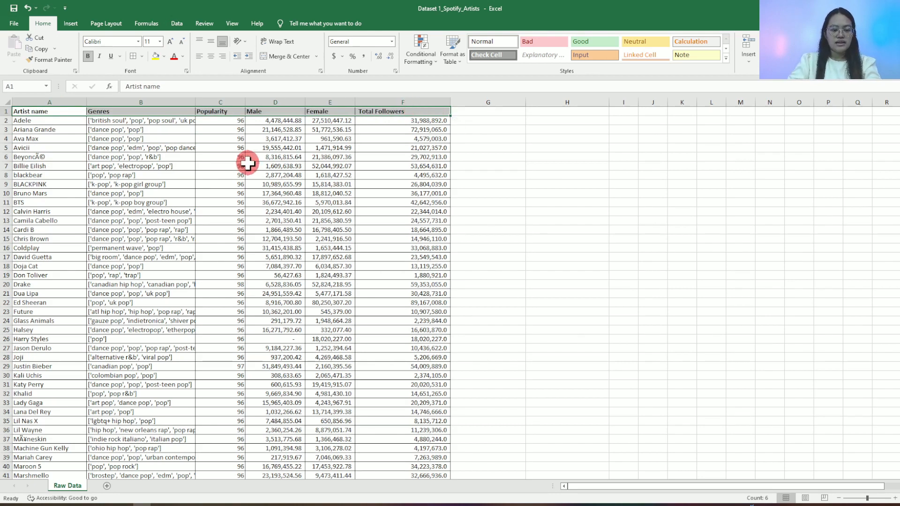
click(248, 164)
click(53, 112)
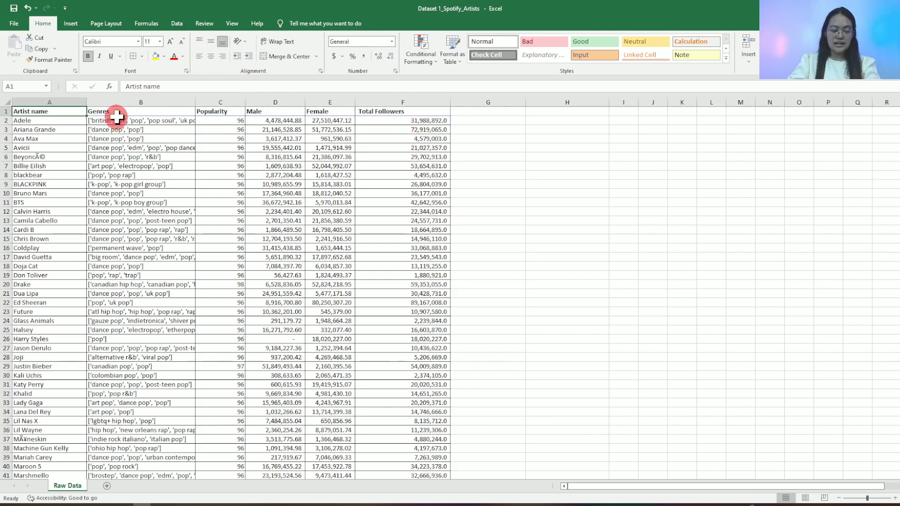
- Sort the dataset by Total Followers from largest to smallest, treating the first row as headers
click(429, 113)
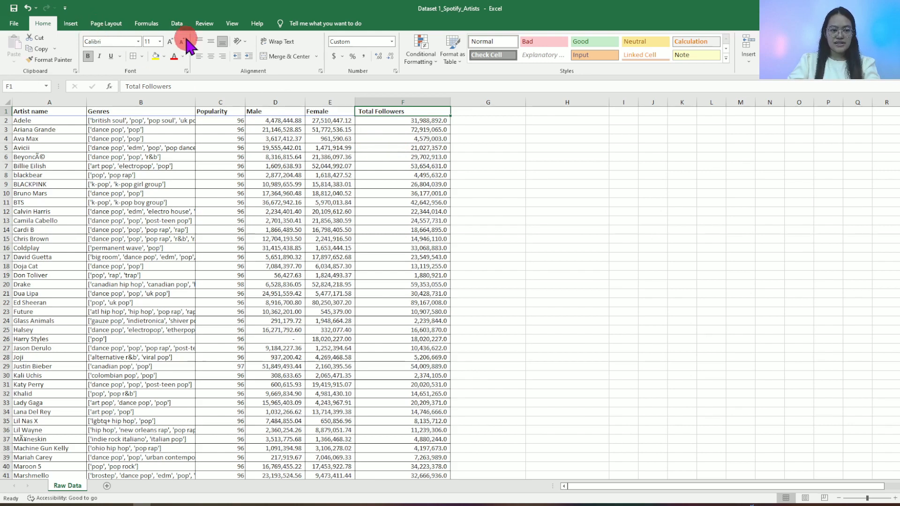
click(177, 25)
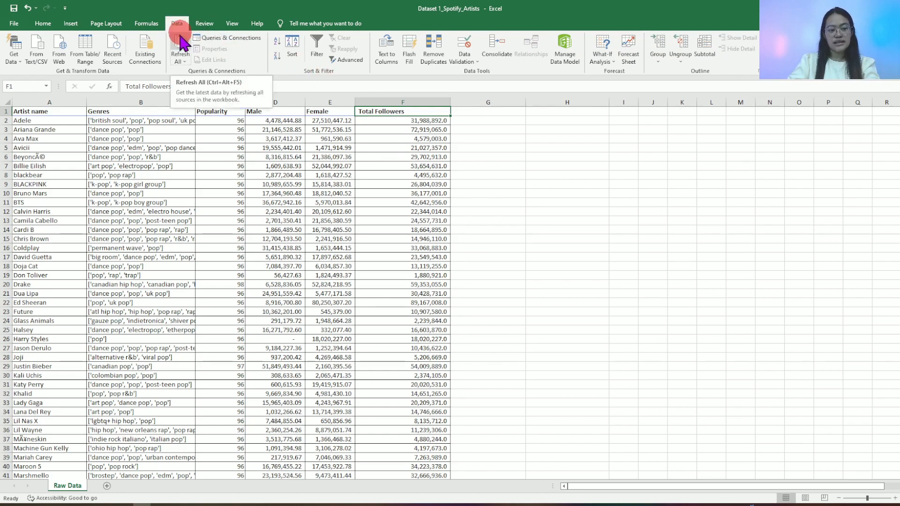
click(290, 56)
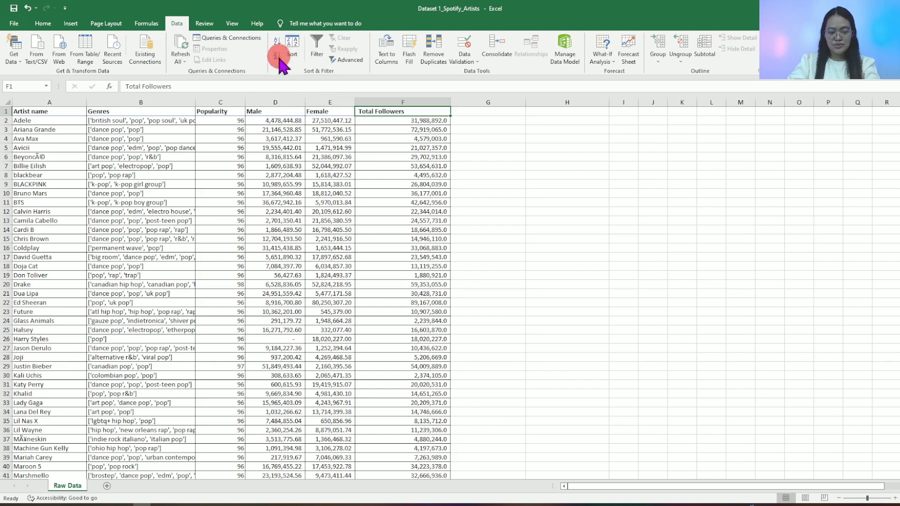
click(486, 165)
click(393, 113)
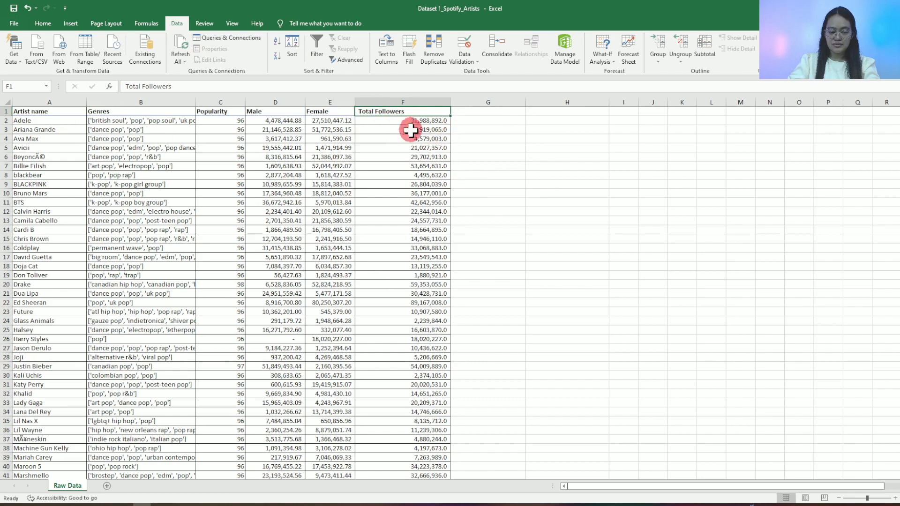
click(292, 51)
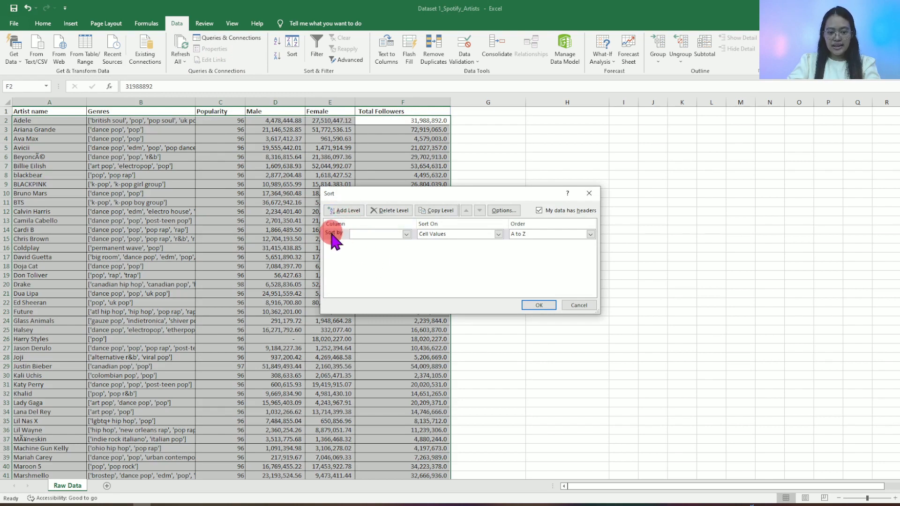
click(406, 234)
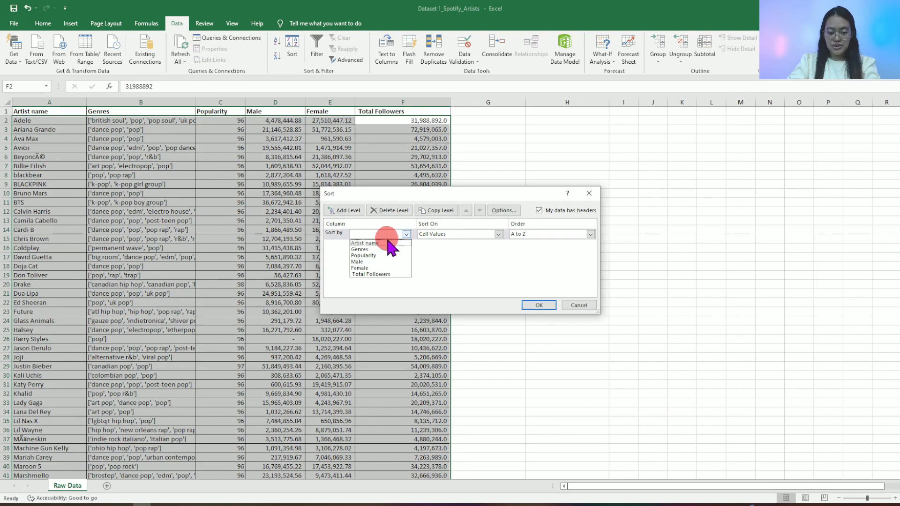
click(396, 275)
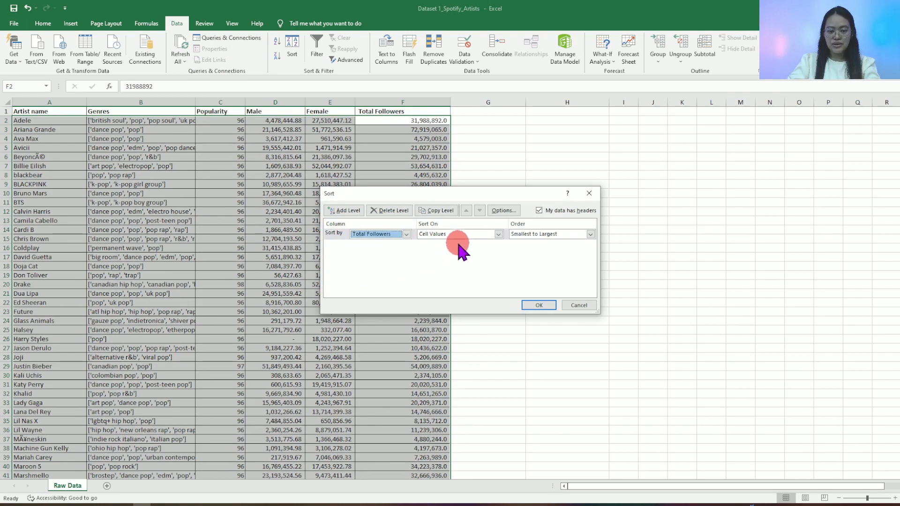
click(567, 234)
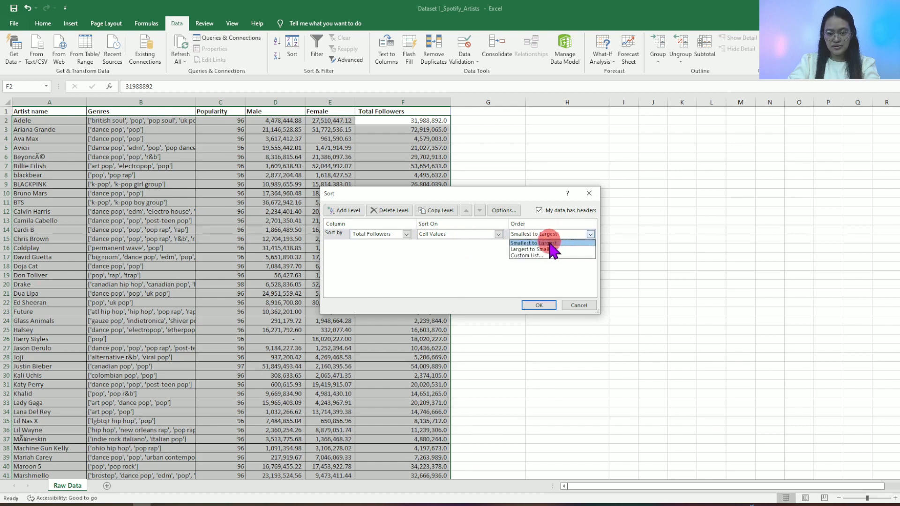
click(548, 250)
click(539, 305)
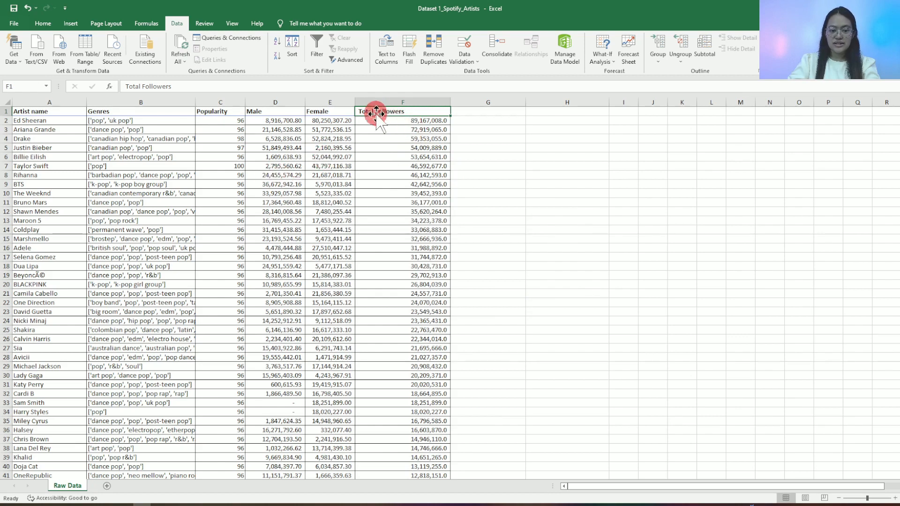
drag(419, 121, 432, 277)
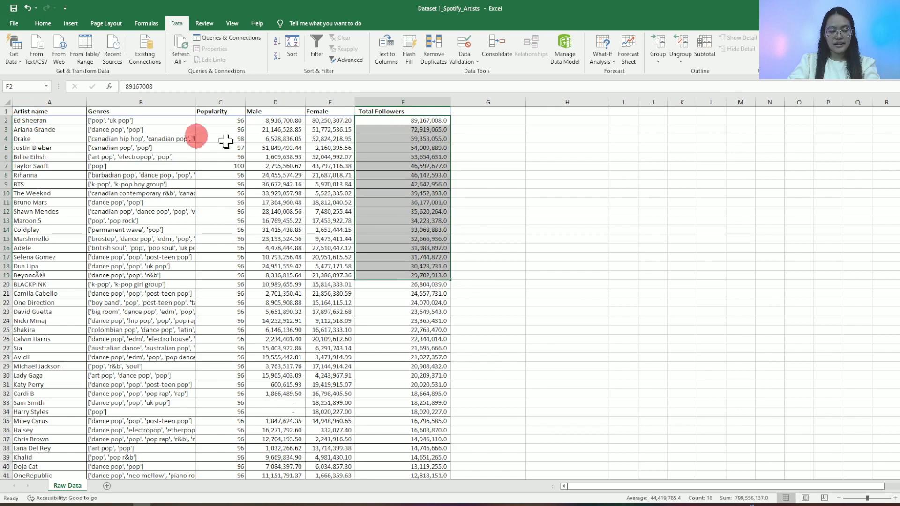
click(406, 144)
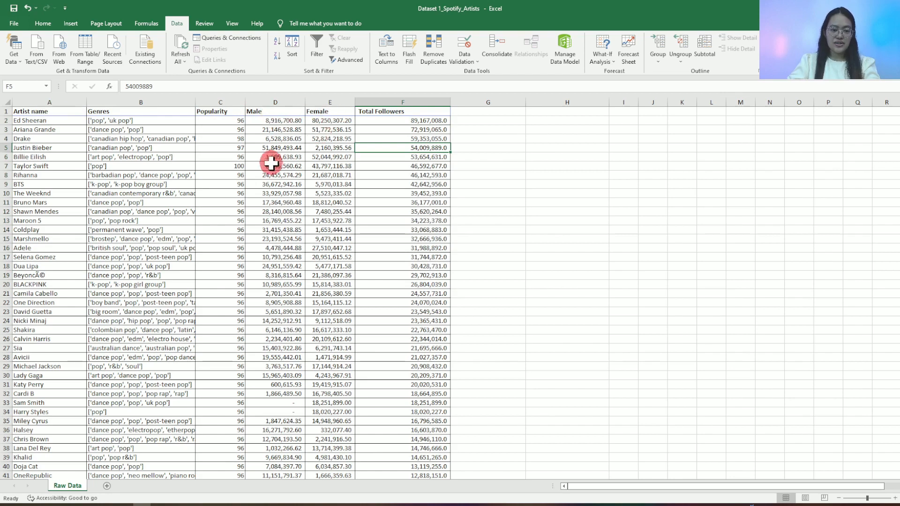
- Re-sort the dataset by the Male column from smallest to largest
click(277, 111)
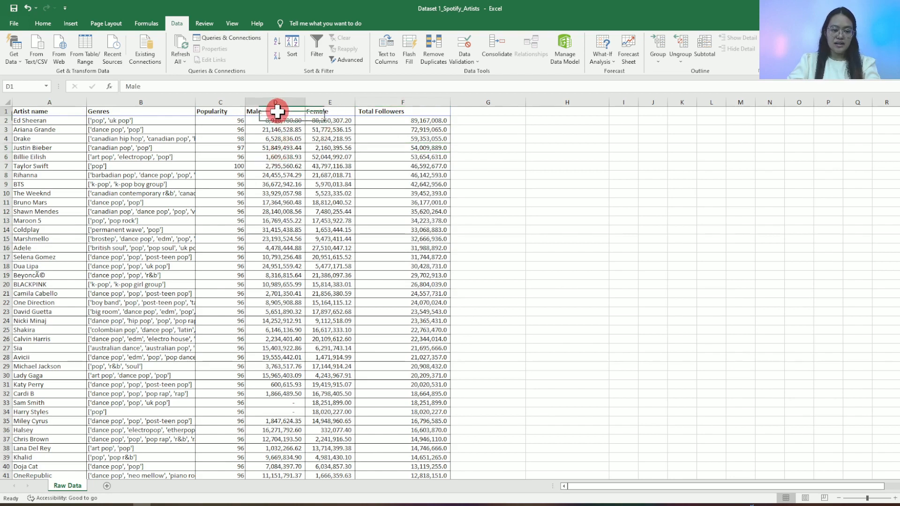
click(293, 54)
click(406, 234)
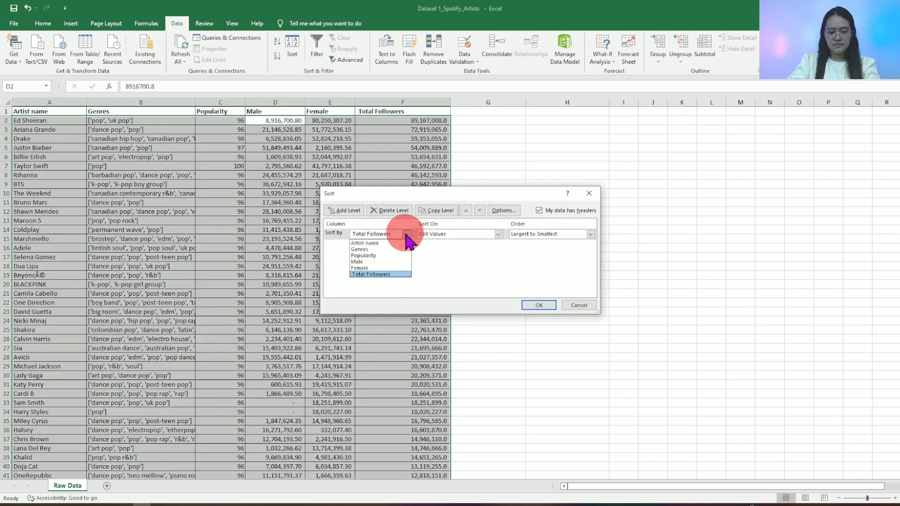
click(373, 261)
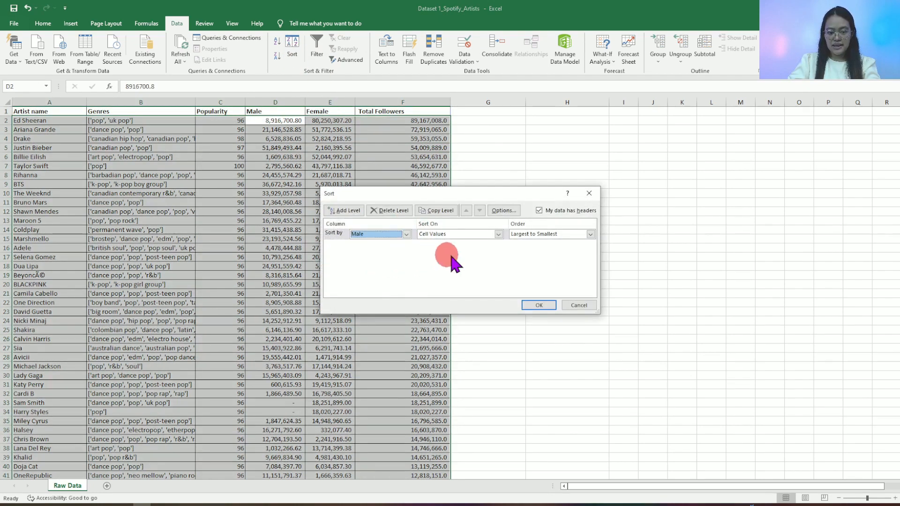
click(555, 234)
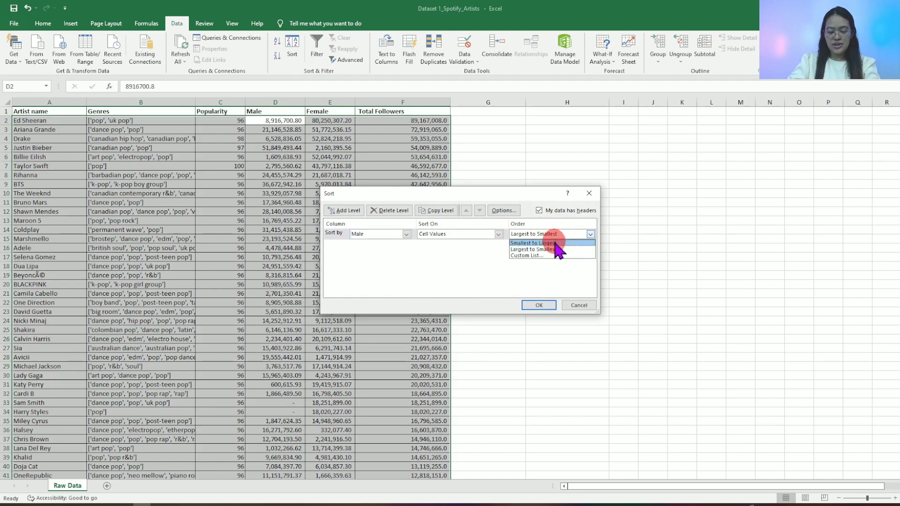
click(535, 243)
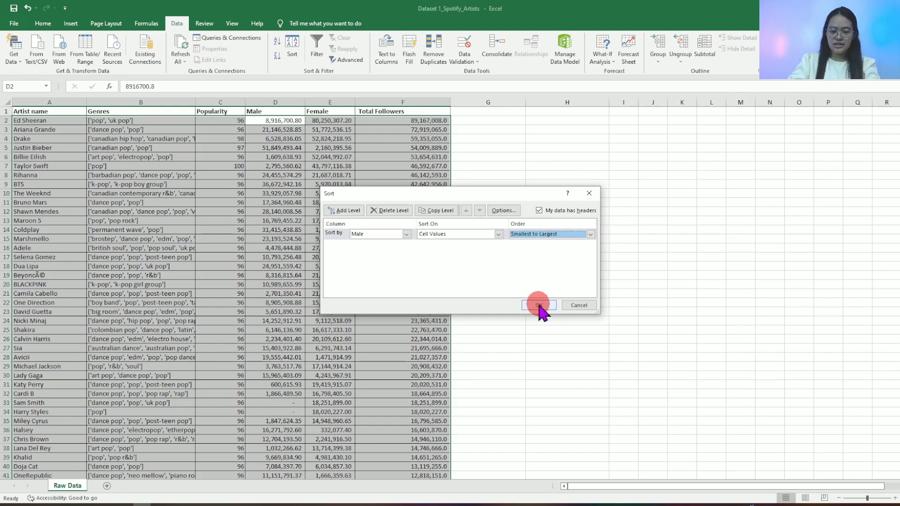
click(539, 306)
- Examine the lowest Male follower values, checking rows 2 and 3 and the ascending order down to row 25
click(276, 121)
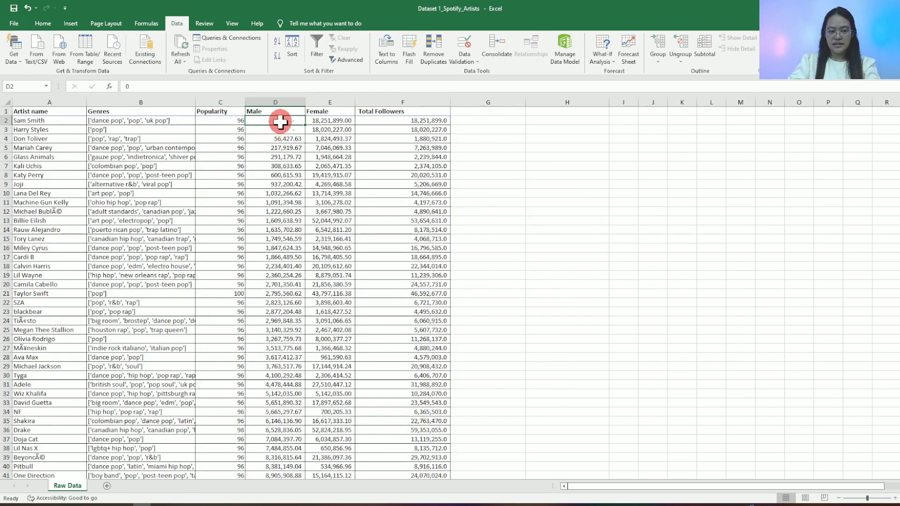
drag(4, 120, 10, 129)
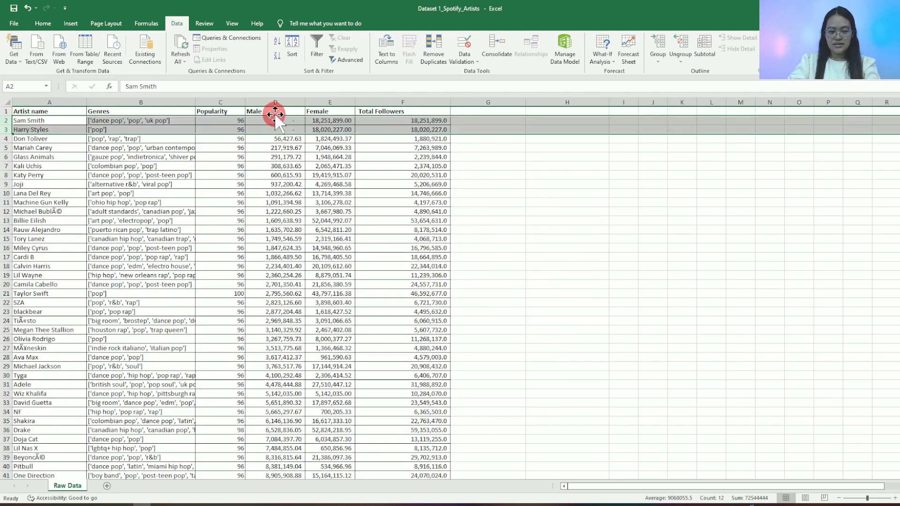
click(279, 121)
click(291, 132)
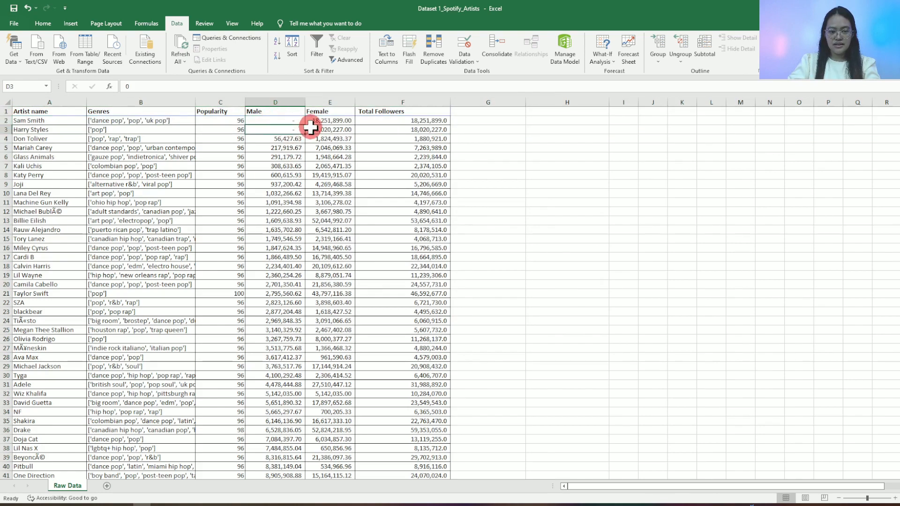
drag(292, 121, 286, 330)
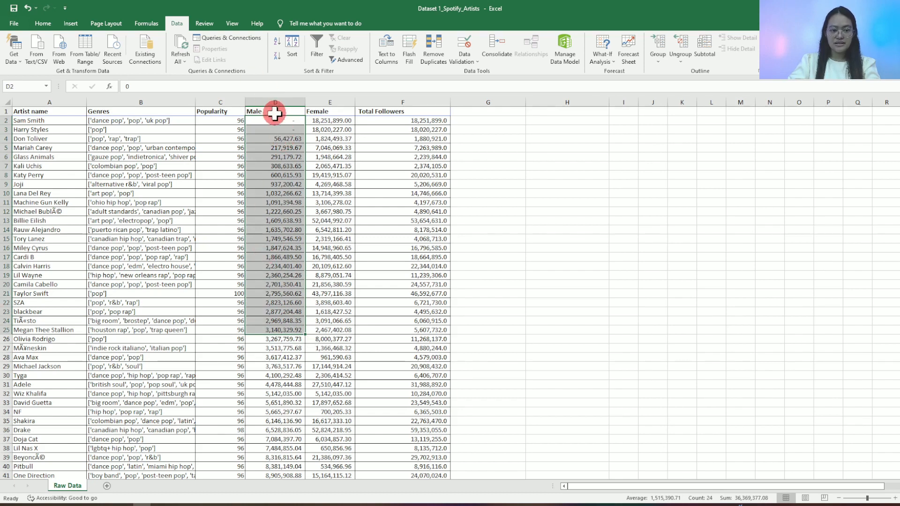
- Set the dataset's primary sort level to Total Followers, ordered from largest to smallest
click(321, 138)
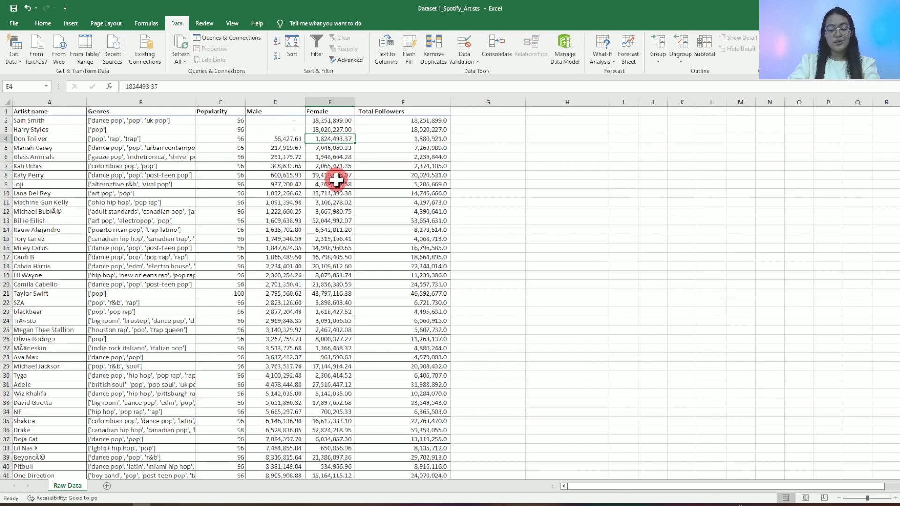
click(295, 59)
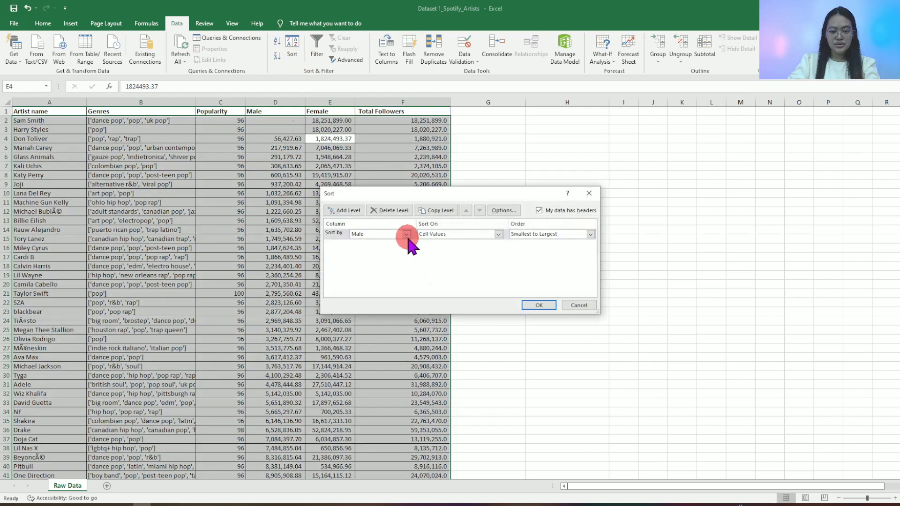
click(407, 234)
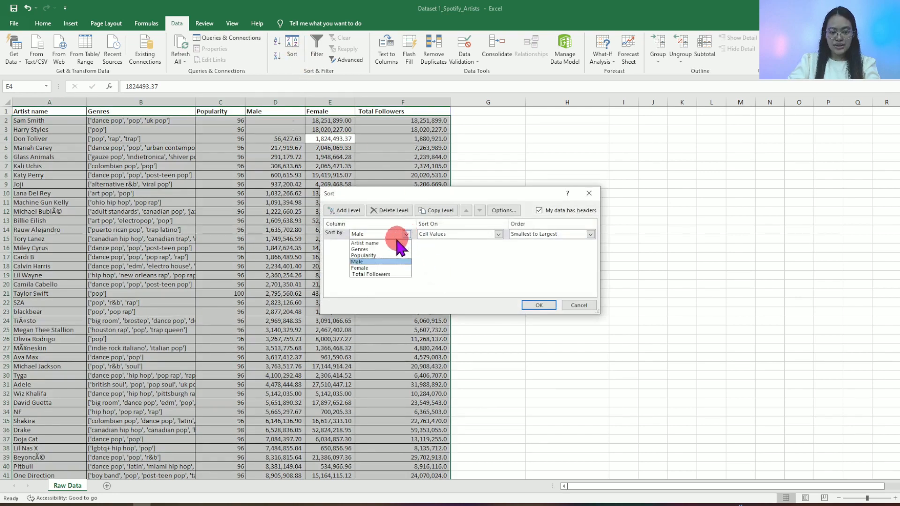
click(378, 276)
click(590, 235)
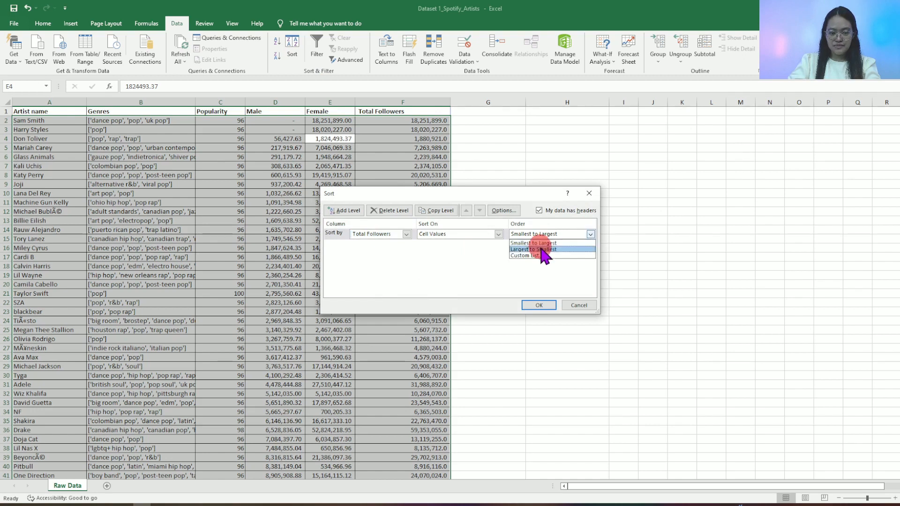
click(539, 252)
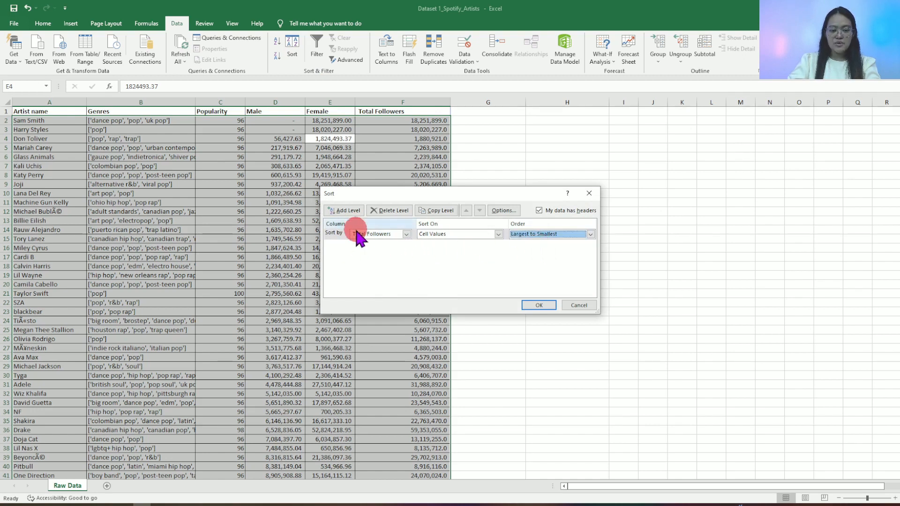
- Add a second sort level by Artist name from A to Z and apply the two-level sort
click(340, 213)
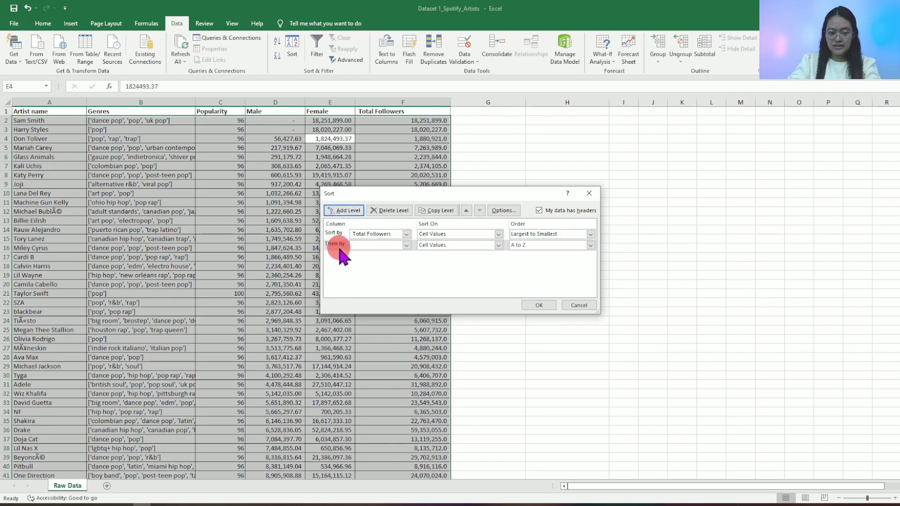
click(407, 245)
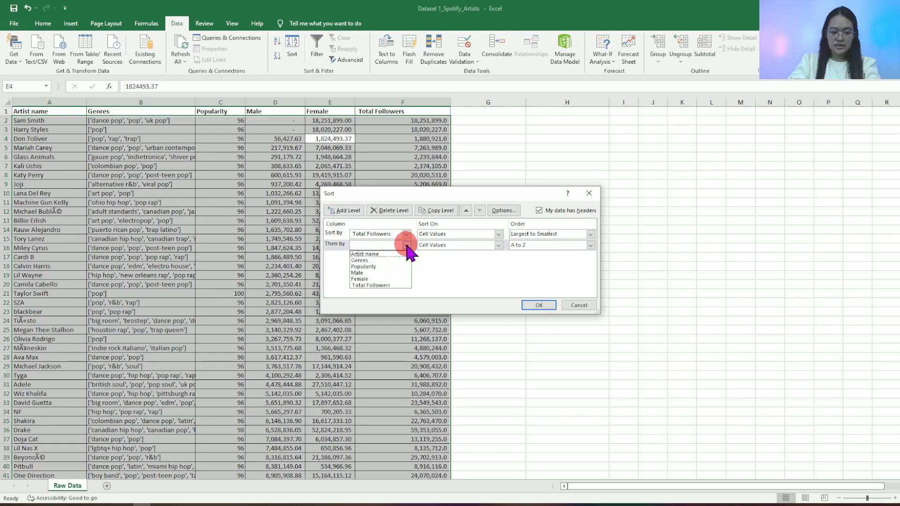
click(373, 252)
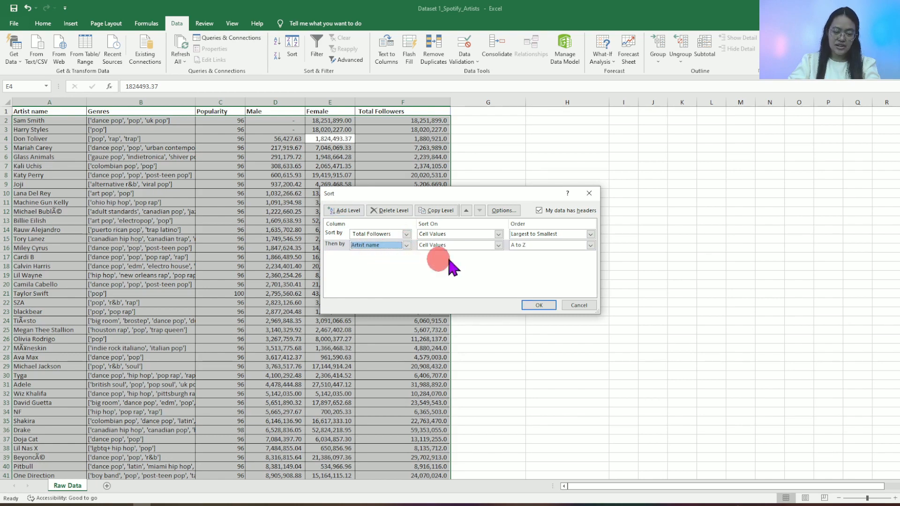
click(550, 245)
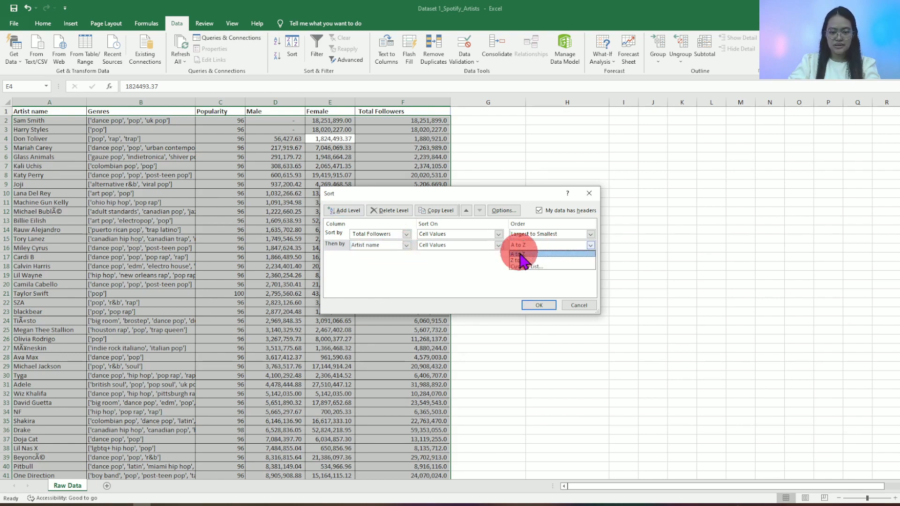
click(519, 253)
click(547, 306)
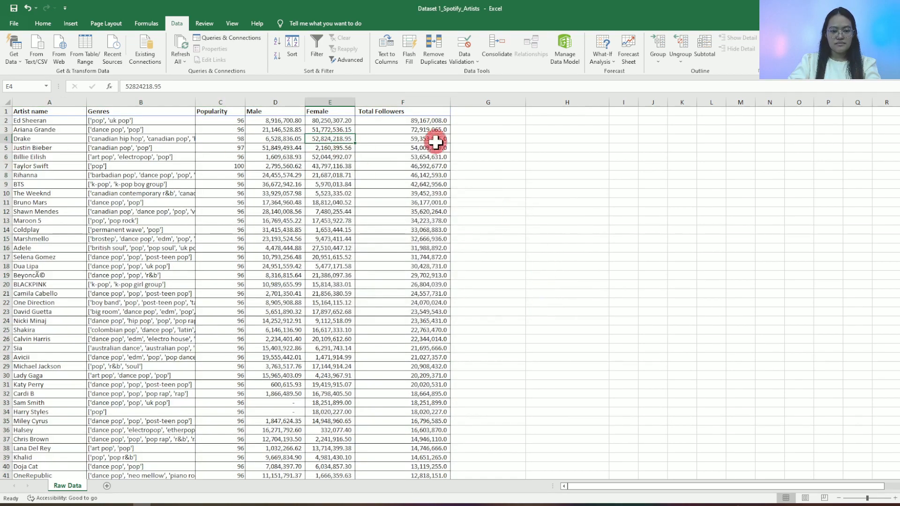
- Examine the sorted Total Followers values and the matching artist names to check the two-level sort order
drag(425, 121, 427, 296)
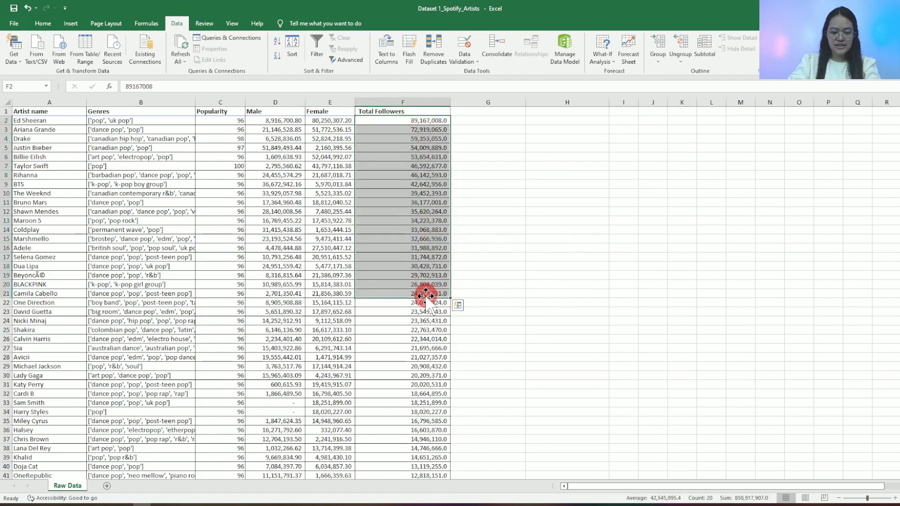
drag(62, 121, 80, 286)
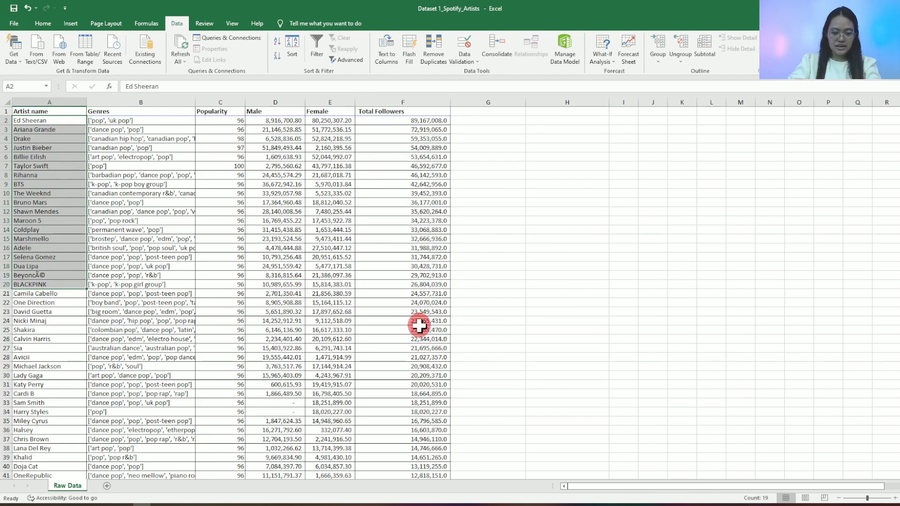
scroll(417, 321, down, 10)
scroll(460, 322, up, 10)
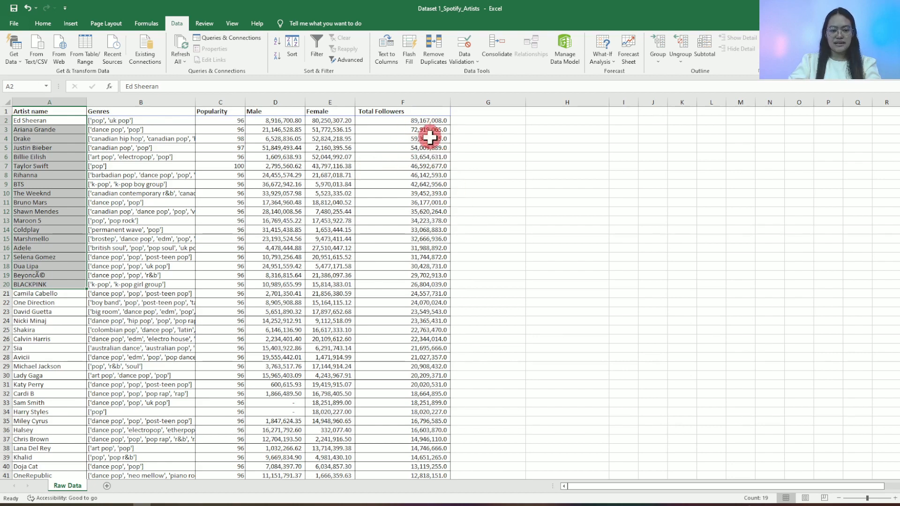
drag(425, 121, 444, 216)
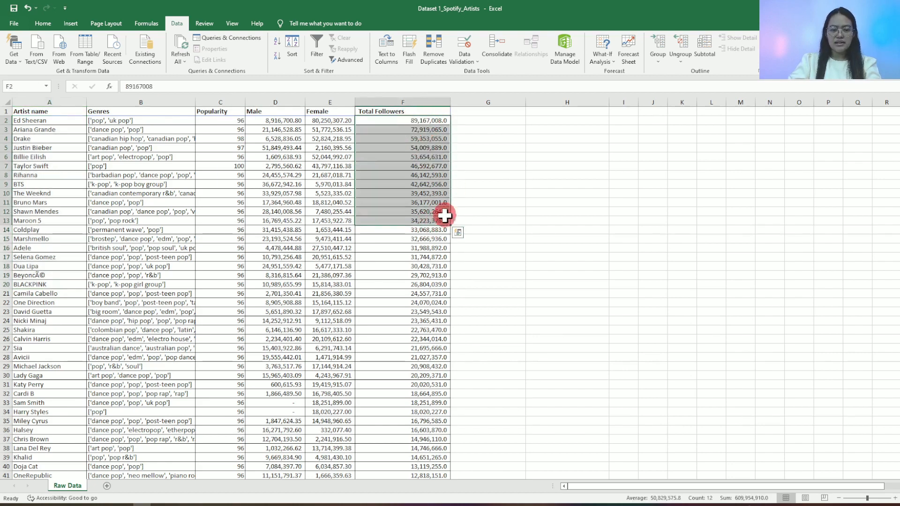
click(523, 176)
drag(402, 122, 411, 266)
drag(49, 140, 53, 277)
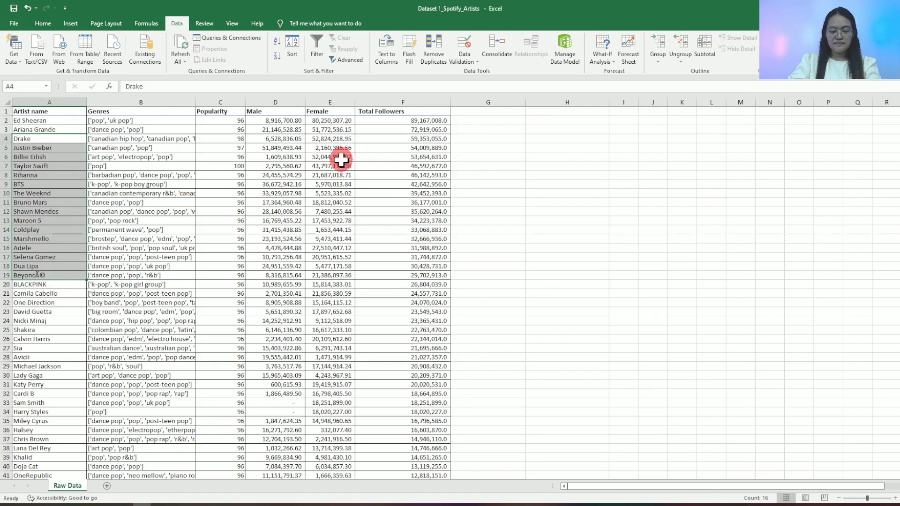
- Turn on filtering for the dataset's header row
click(388, 156)
click(388, 111)
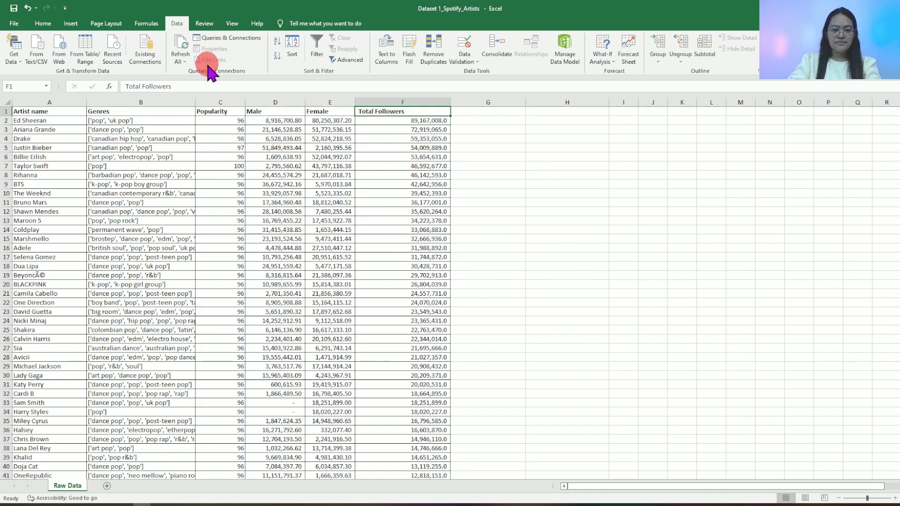
click(322, 57)
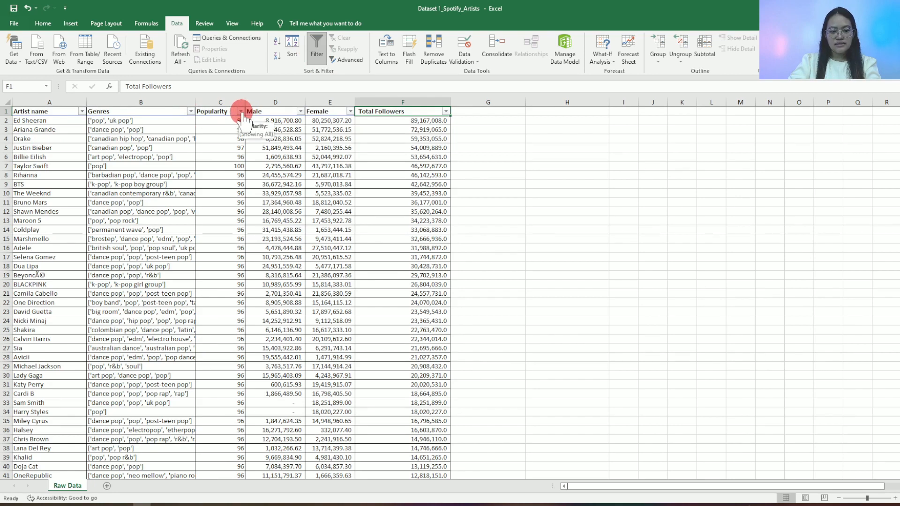
click(447, 113)
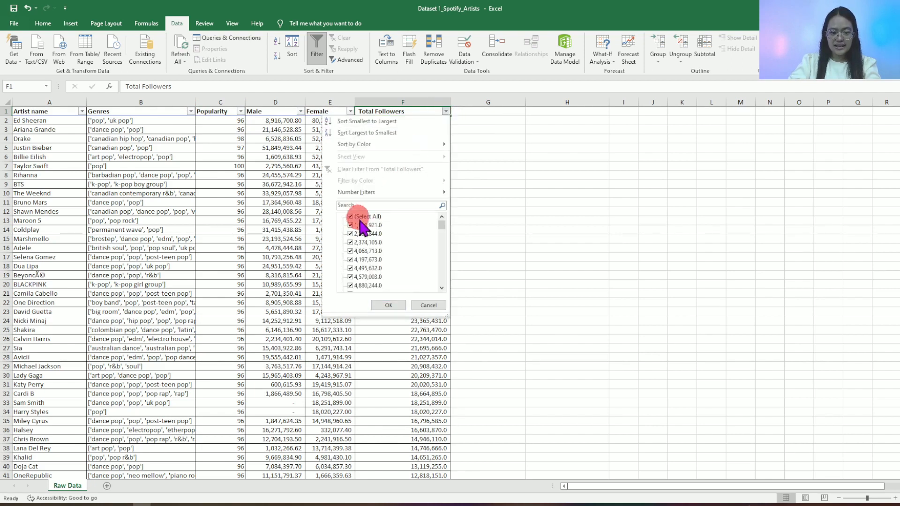
drag(445, 229, 446, 211)
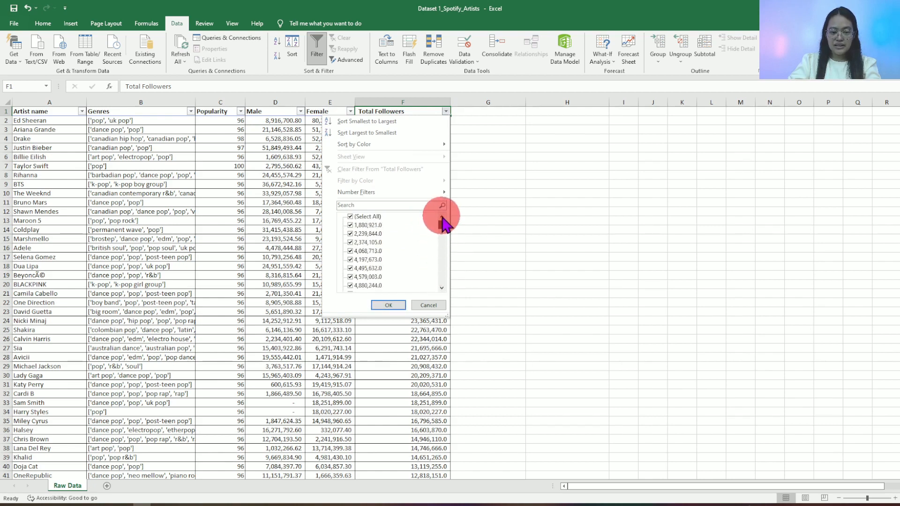
mouse_move(442, 226)
mouse_down()
mouse_move(441, 287)
mouse_move(434, 209)
mouse_up()
click(350, 225)
click(351, 234)
click(352, 242)
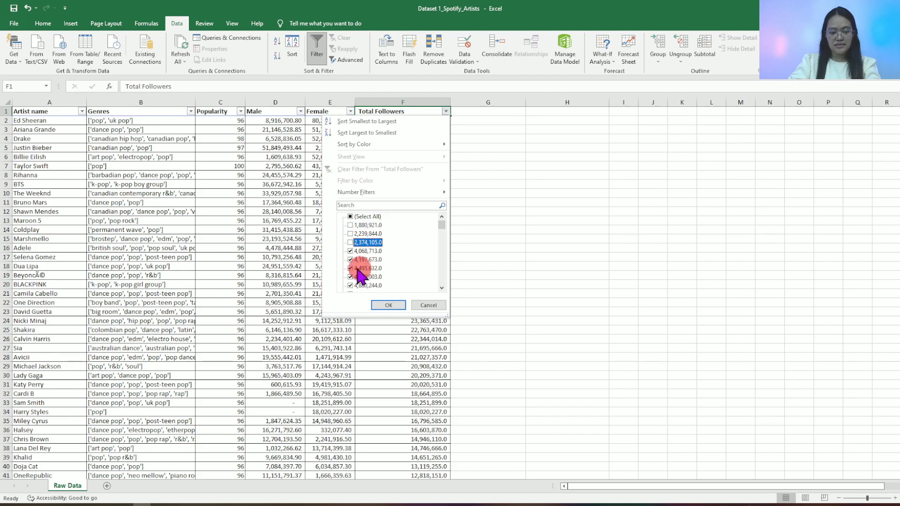
click(428, 304)
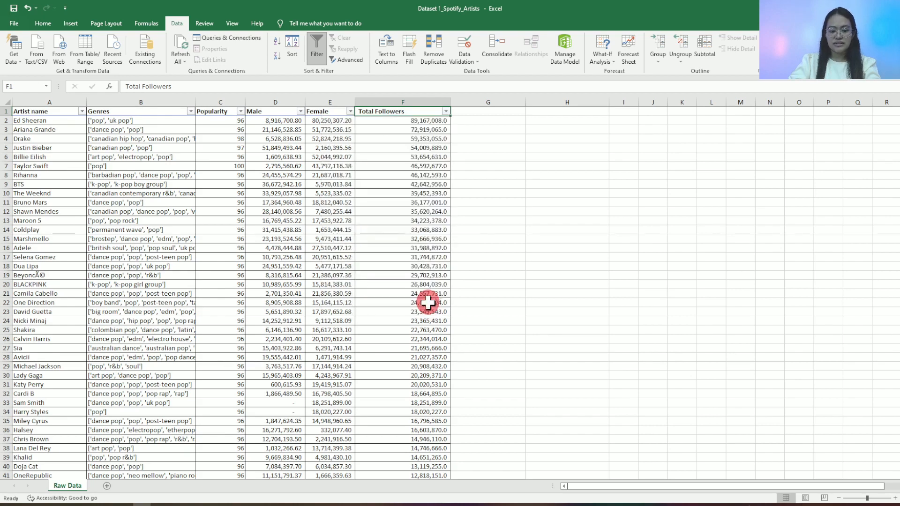
- Filter the Artist name column to only Adele, Ariana Grande, Ava Max, Avicii, BeyoncÃ©, Billie Eilish and blackbear
click(82, 111)
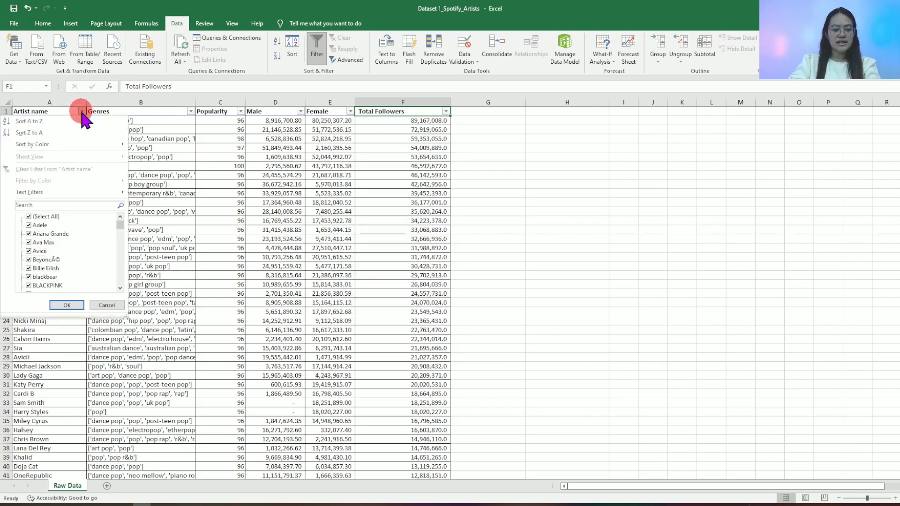
click(29, 217)
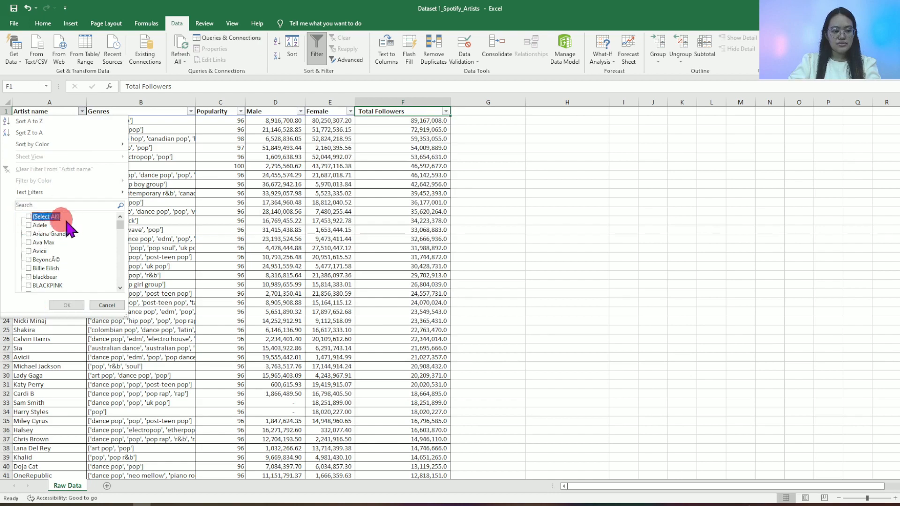
click(38, 226)
click(43, 234)
click(42, 242)
click(40, 252)
click(44, 260)
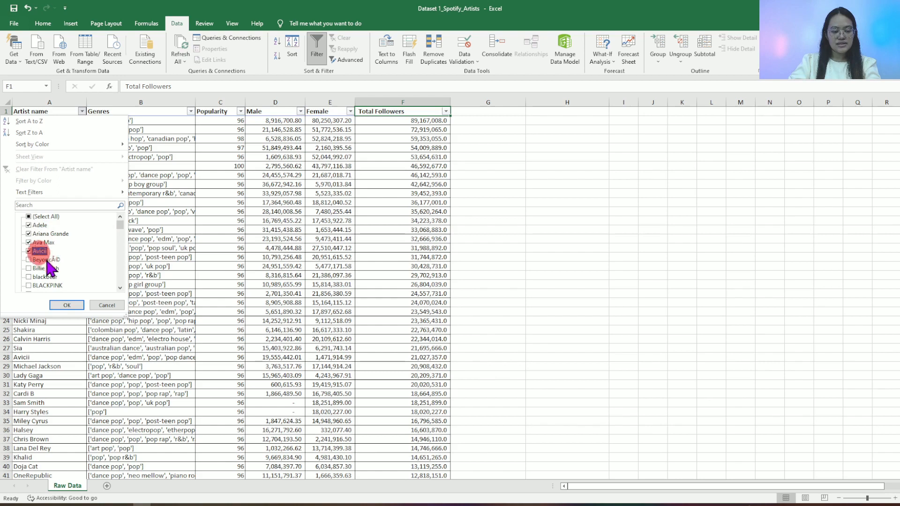
click(120, 235)
drag(121, 235, 91, 231)
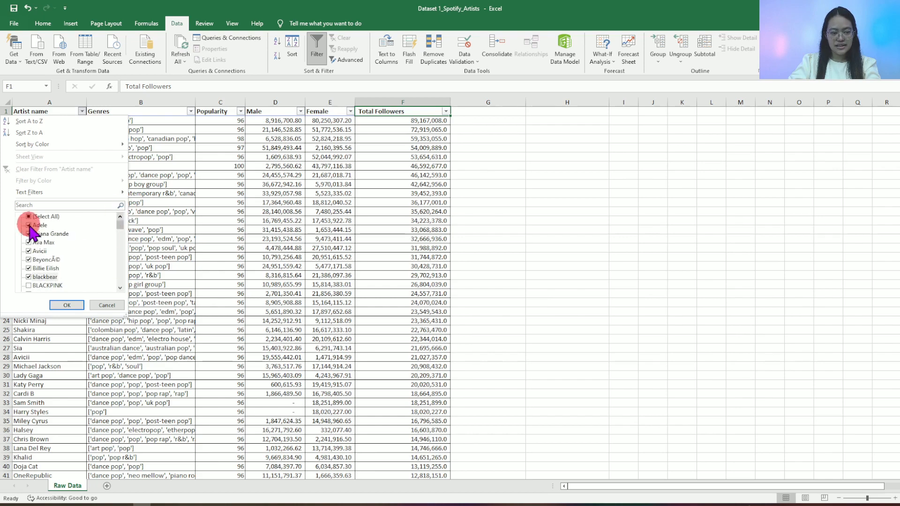
click(79, 304)
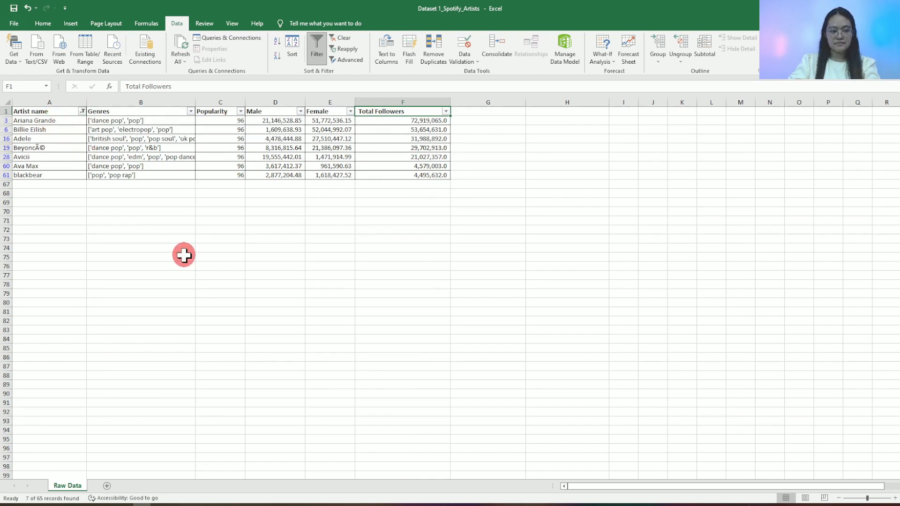
- Reset the Artist name filter to include all artists
click(82, 111)
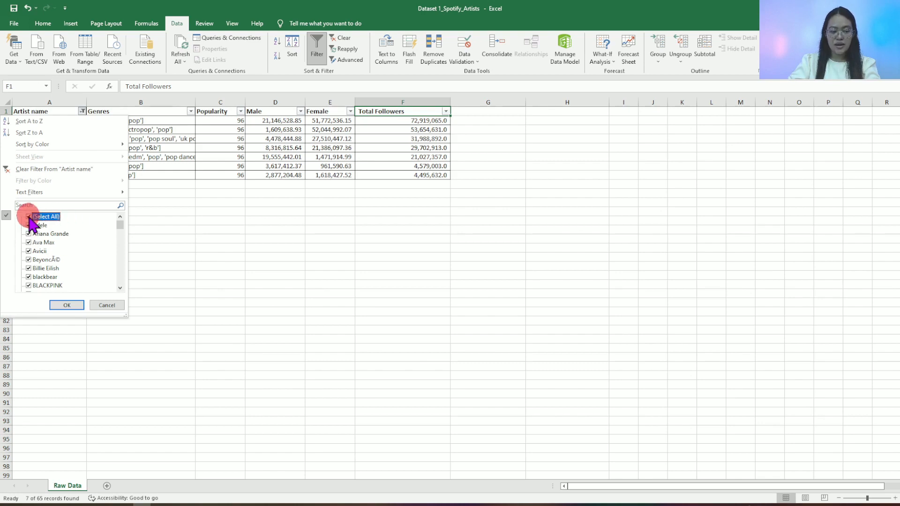
drag(121, 228, 117, 301)
click(66, 305)
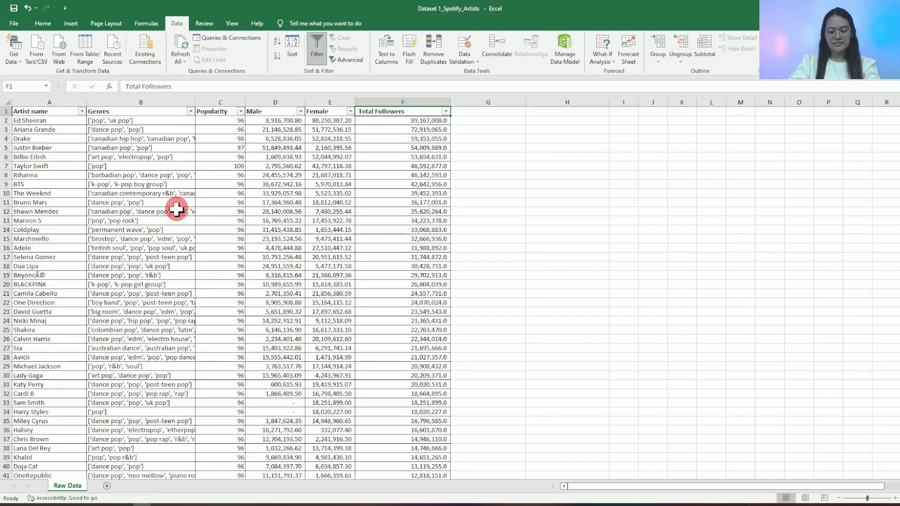
click(177, 209)
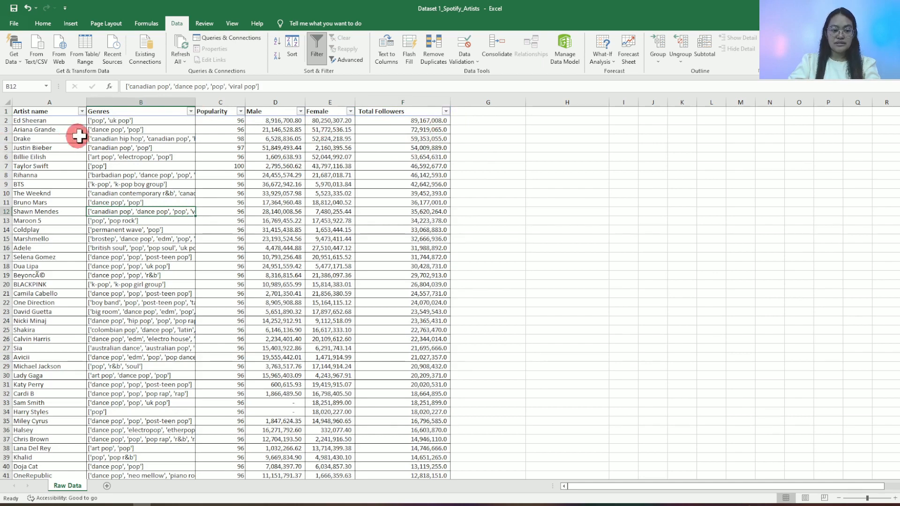
- Filter the Total Followers column to show only rows with values greater than 15000000
click(446, 112)
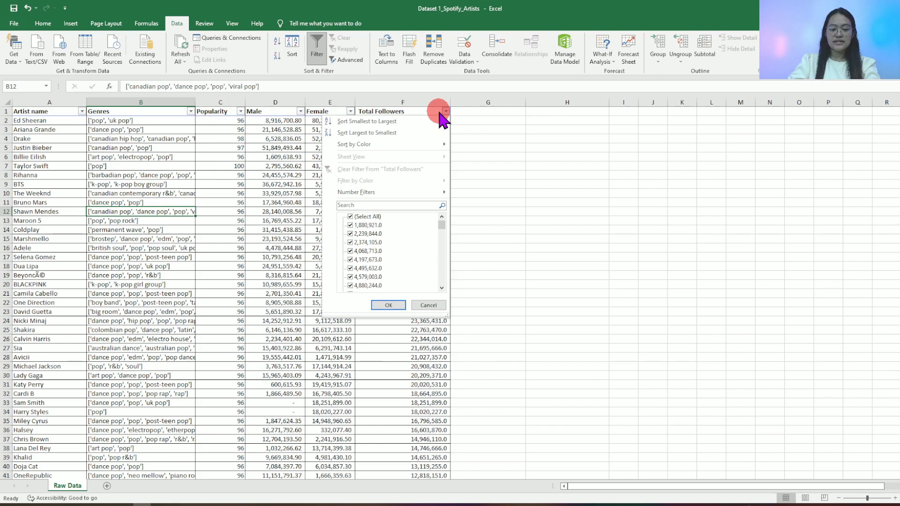
click(423, 194)
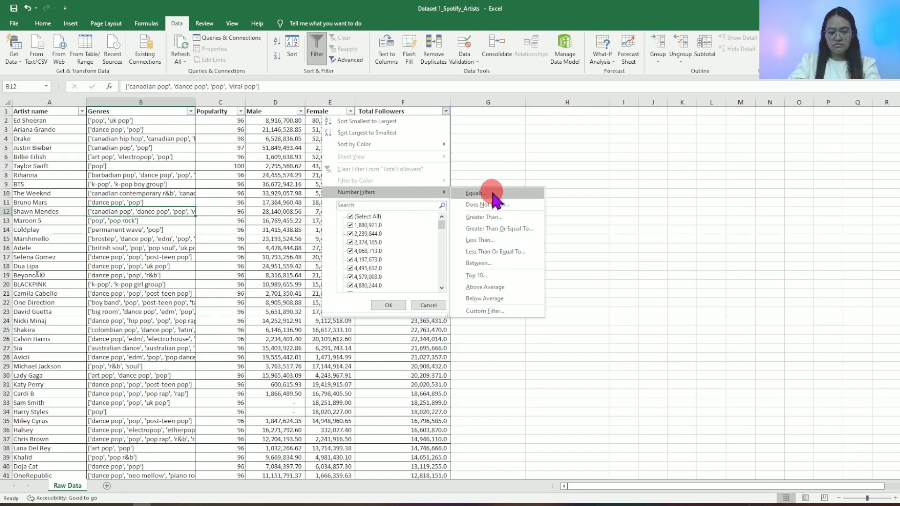
click(508, 221)
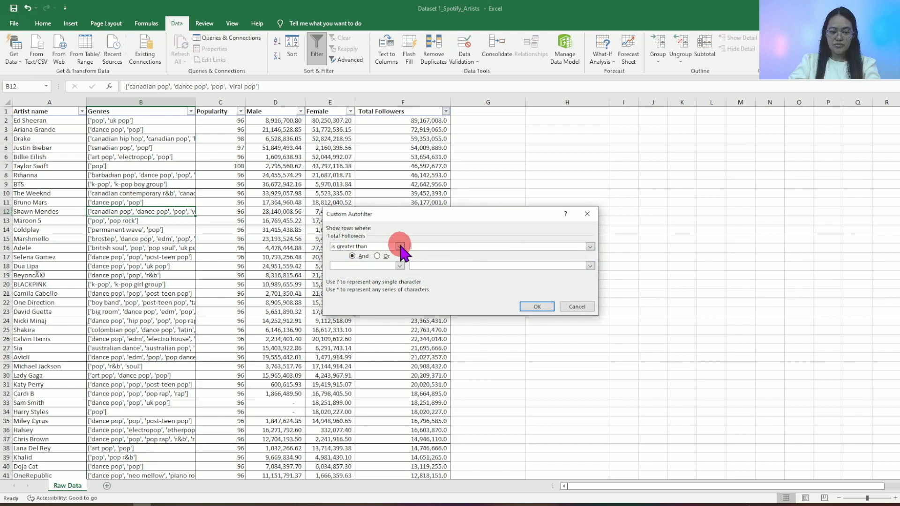
click(400, 247)
click(400, 247)
click(419, 246)
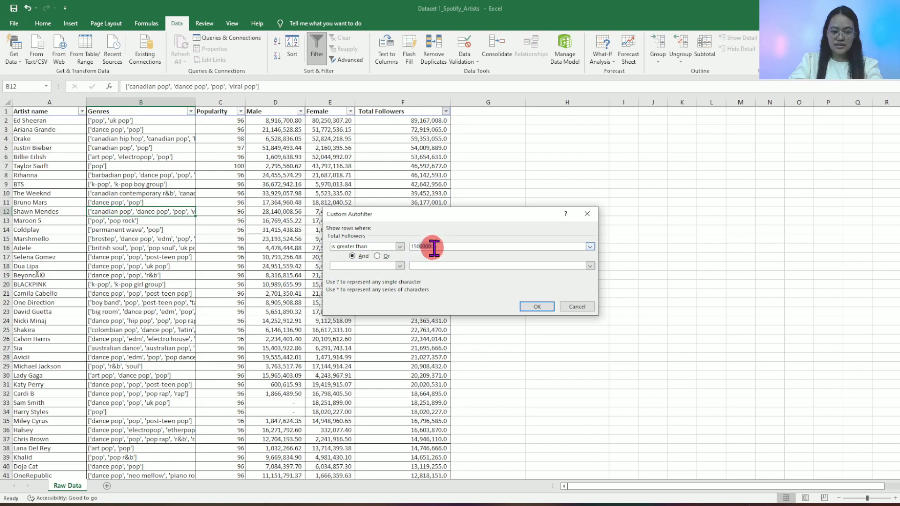
click(535, 305)
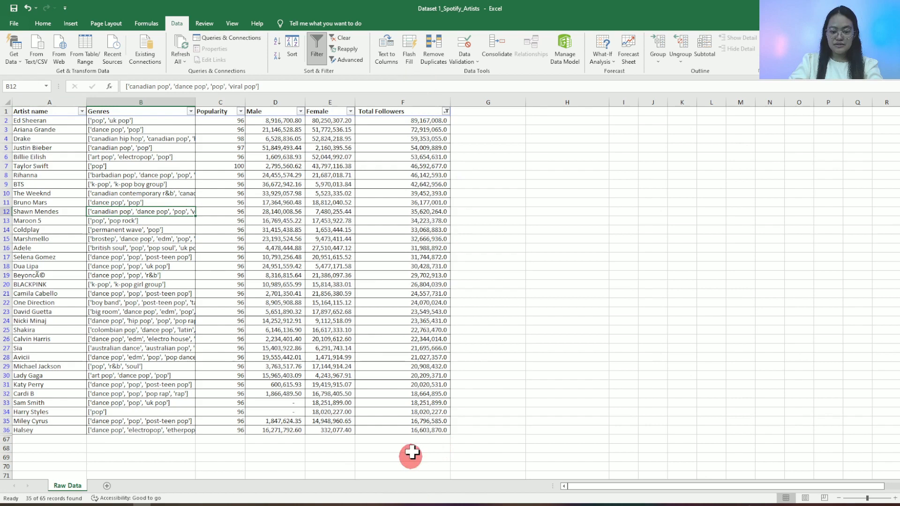
scroll(423, 422, down, 3)
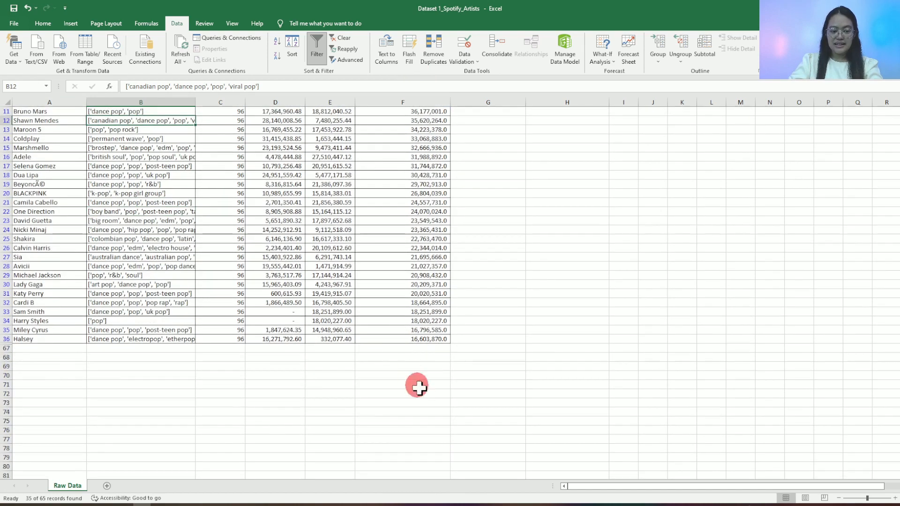
- Review the filtered Total Followers values and the column's number filter options
scroll(415, 368, up, 3)
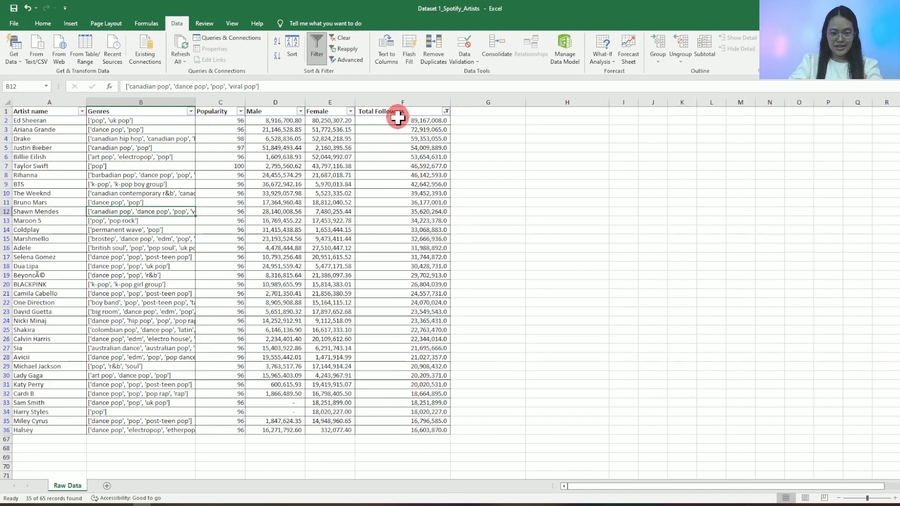
drag(410, 425, 399, 120)
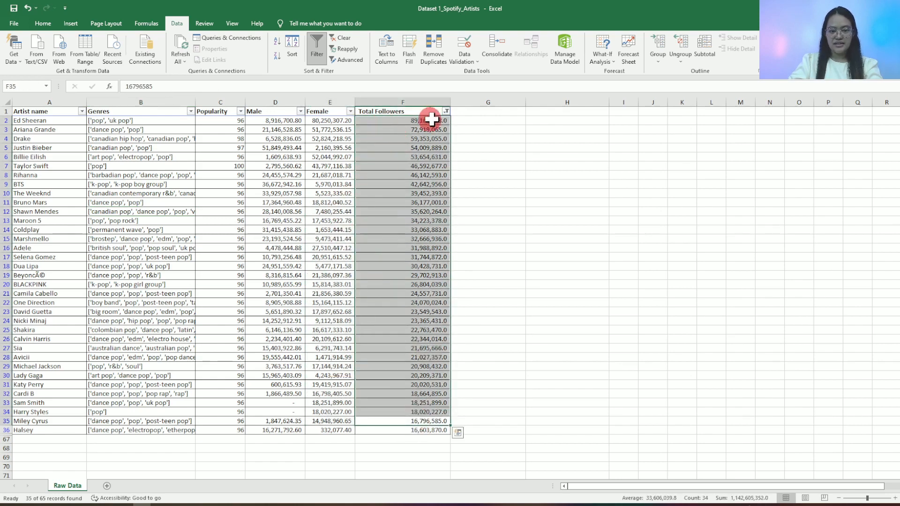
click(446, 112)
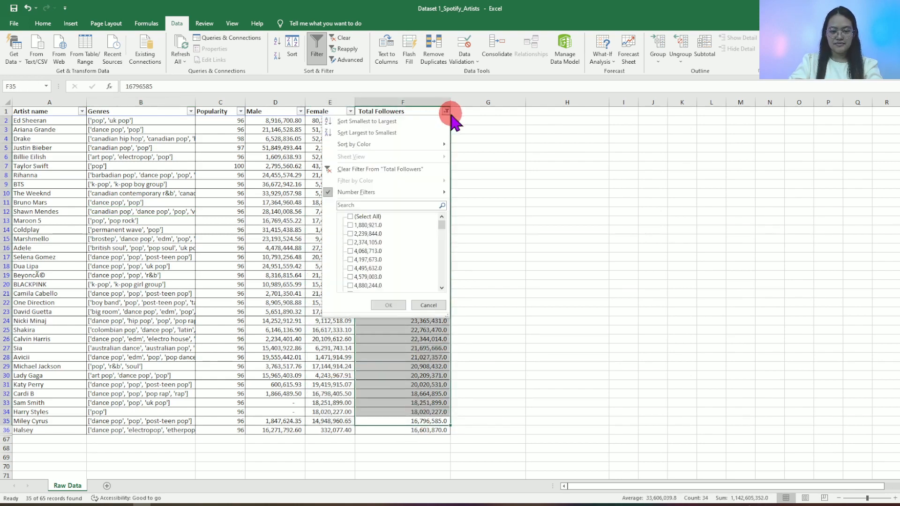
mouse_move(422, 202)
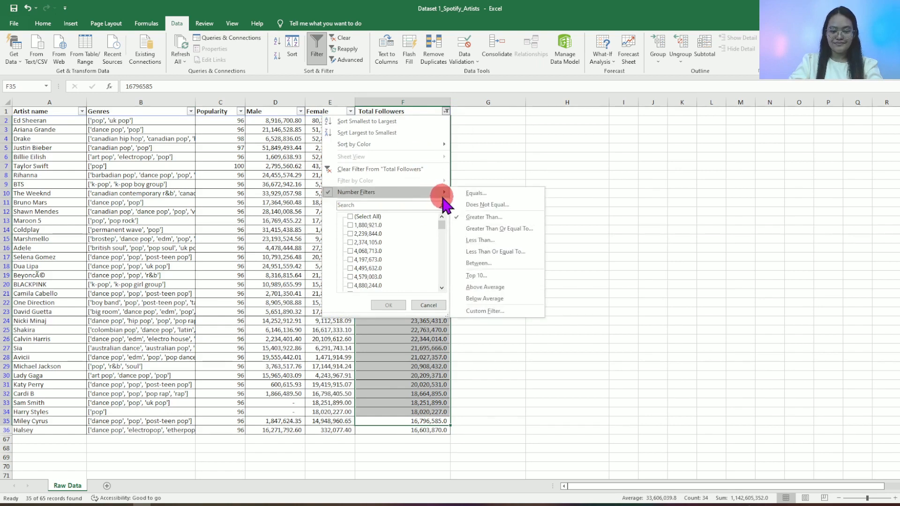
click(428, 304)
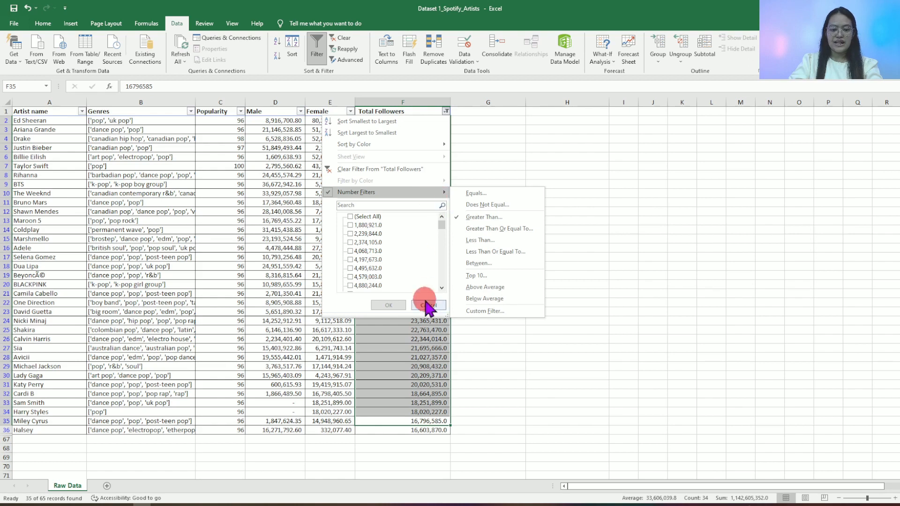
- Turn off filtering for the dataset's header row
click(434, 110)
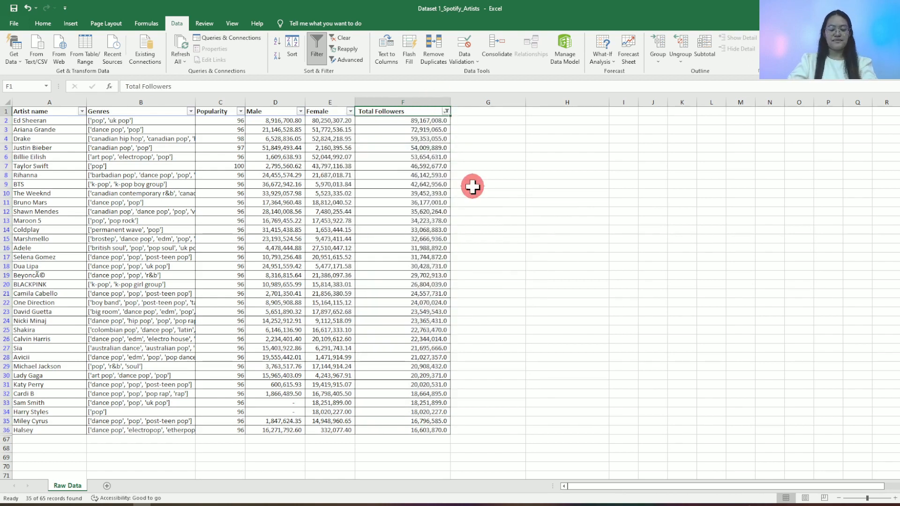
key(ctrl+shift+l)
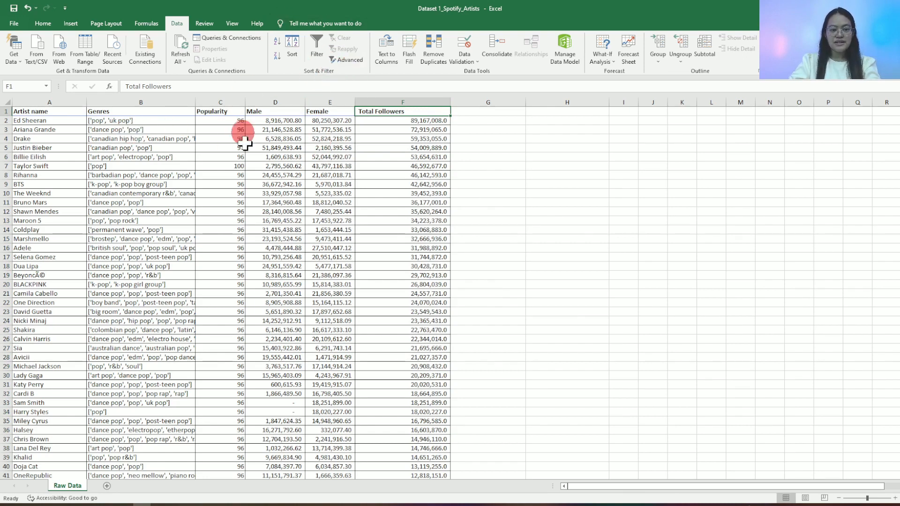
- Convert the entire dataset, from the Artist name header through the last Total Followers row, into a table with headers
click(53, 113)
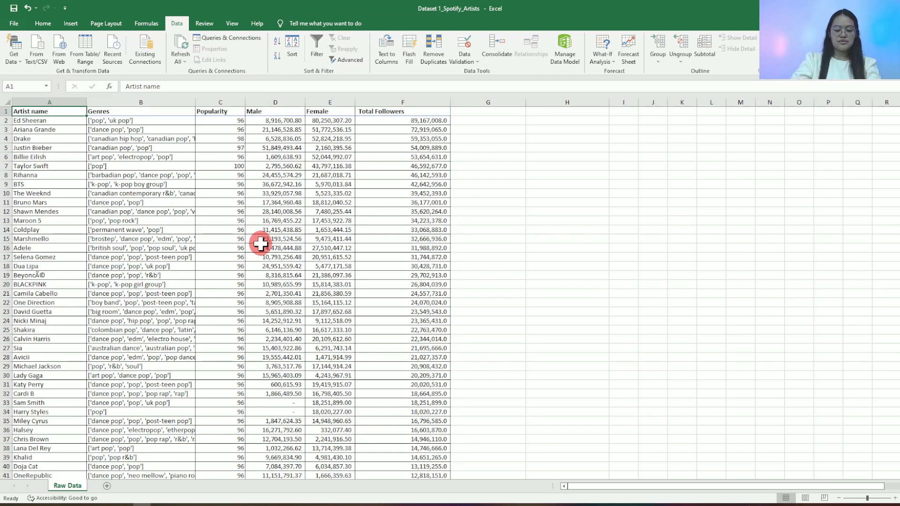
key(ctrl+shift+Right)
key(ctrl+shift+Down)
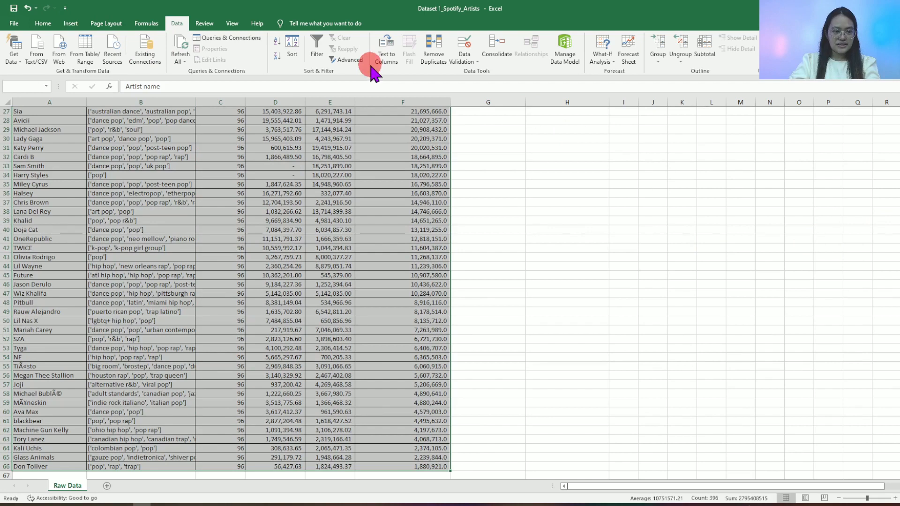
click(71, 23)
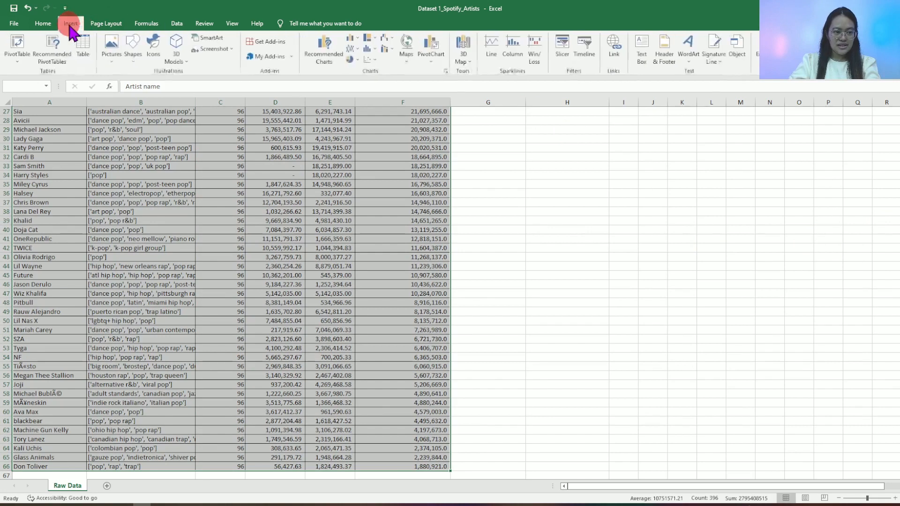
click(84, 47)
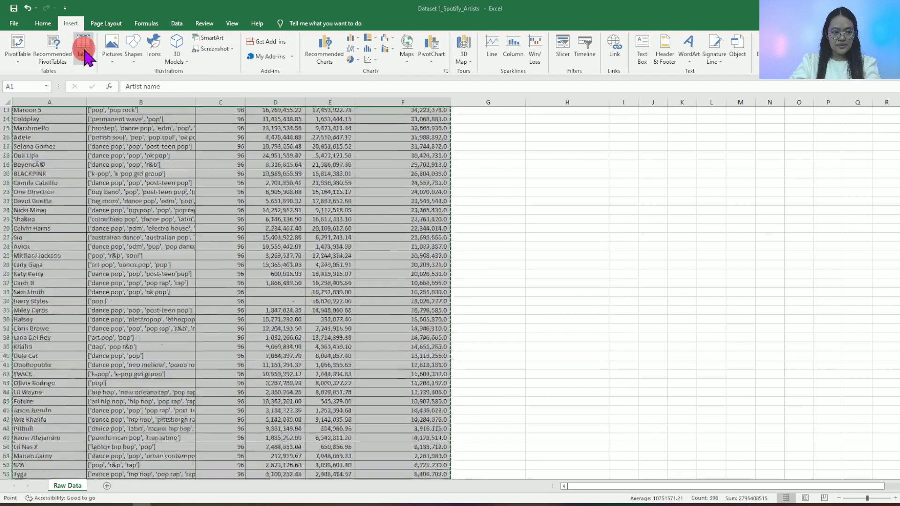
click(451, 283)
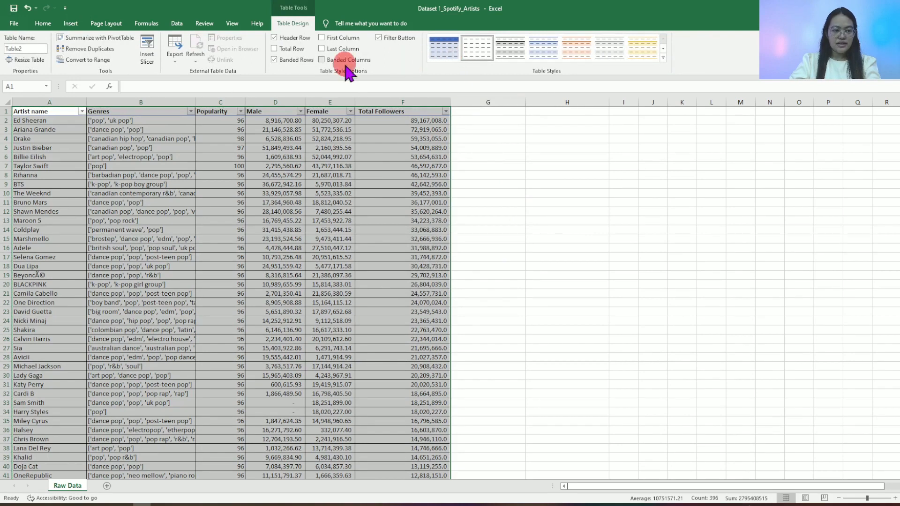
click(567, 221)
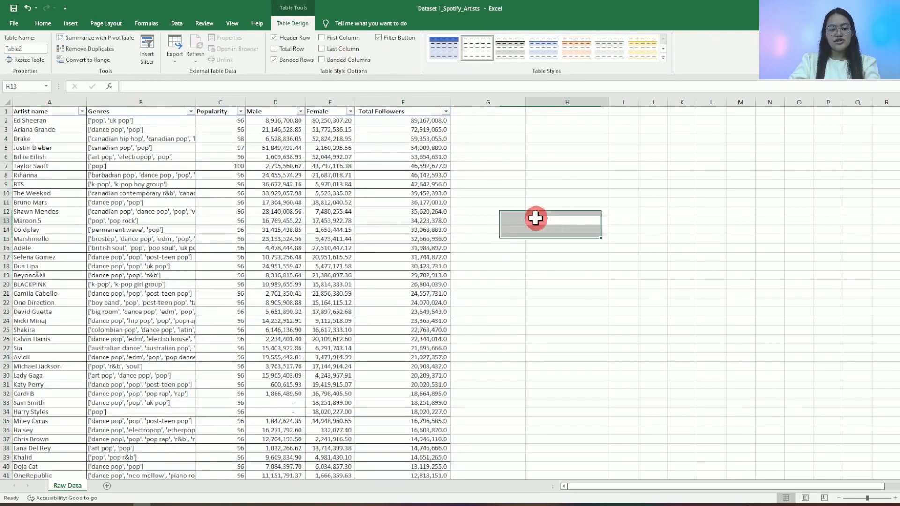
- Hide the filter buttons in the table's header row
click(39, 114)
key(ctrl+shift+Down)
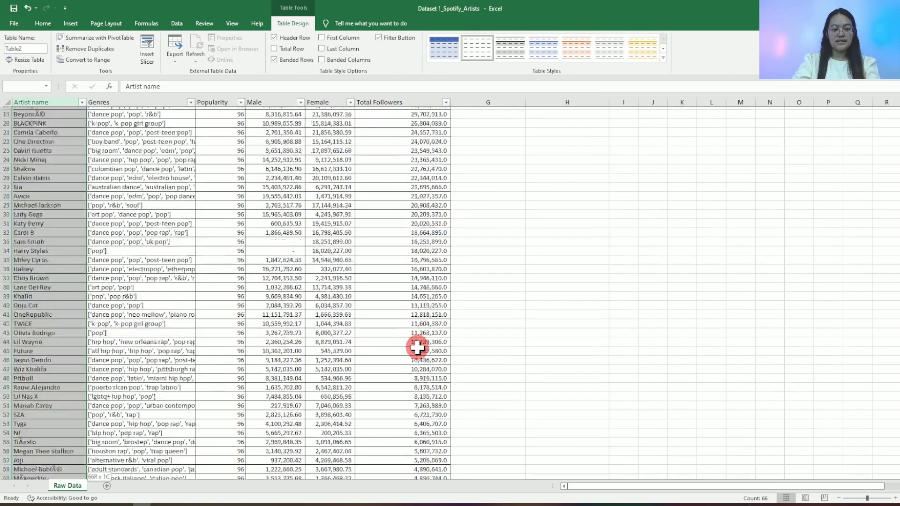
key(Right)
key(Left)
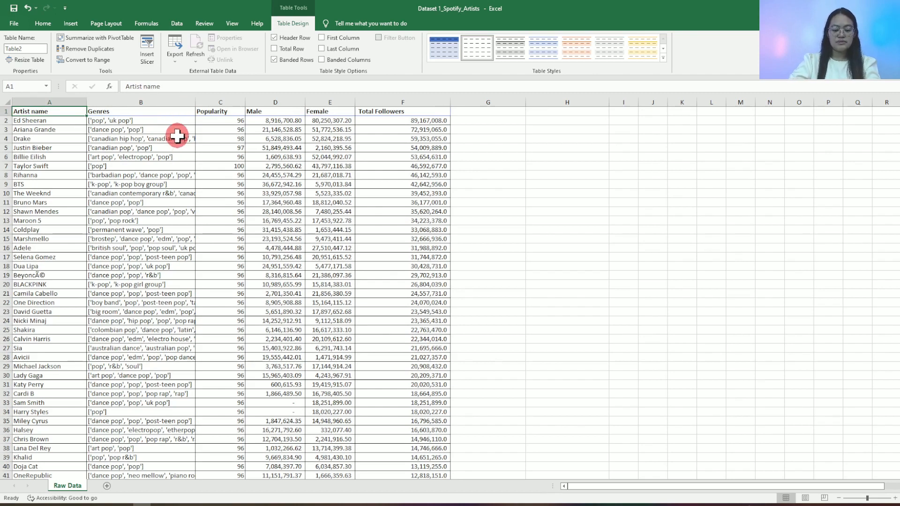
- Select the whole table and apply the banded table style with a black header row
key(ctrl+shift+Right)
key(ctrl+shift+Down)
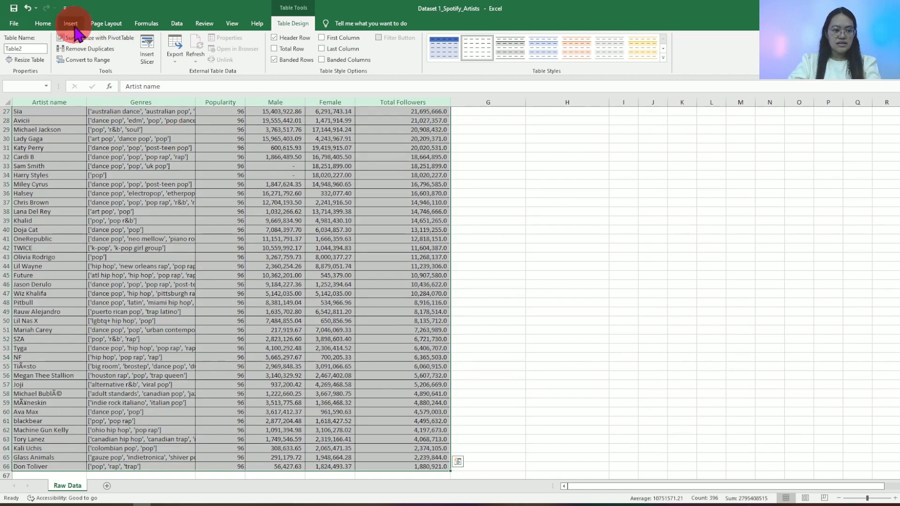
click(71, 24)
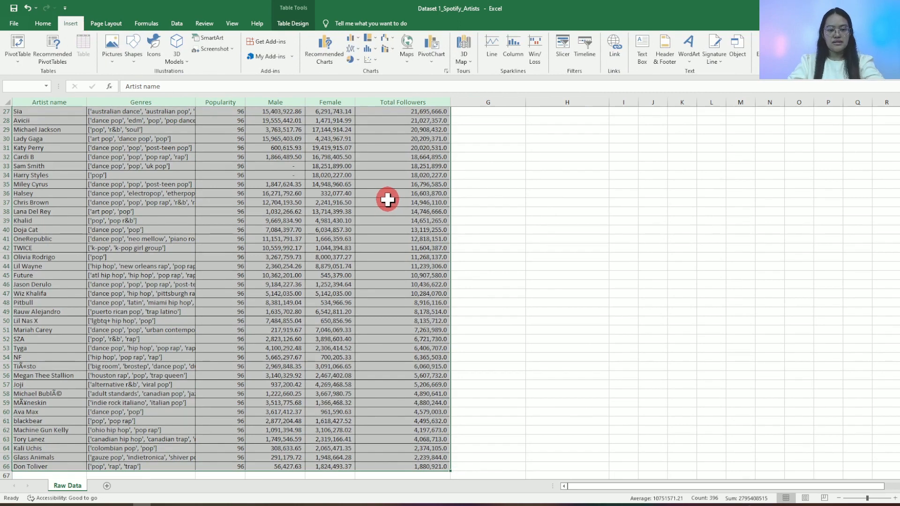
scroll(387, 200, up, 9)
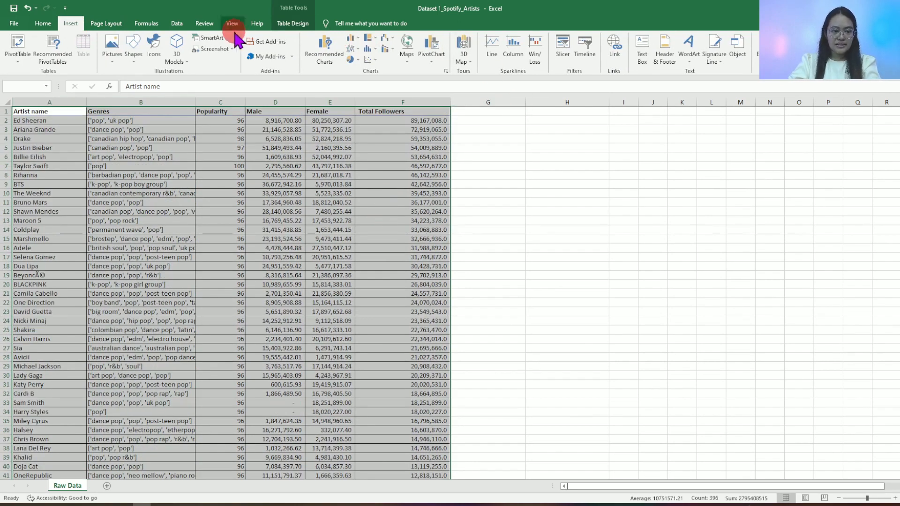
click(293, 23)
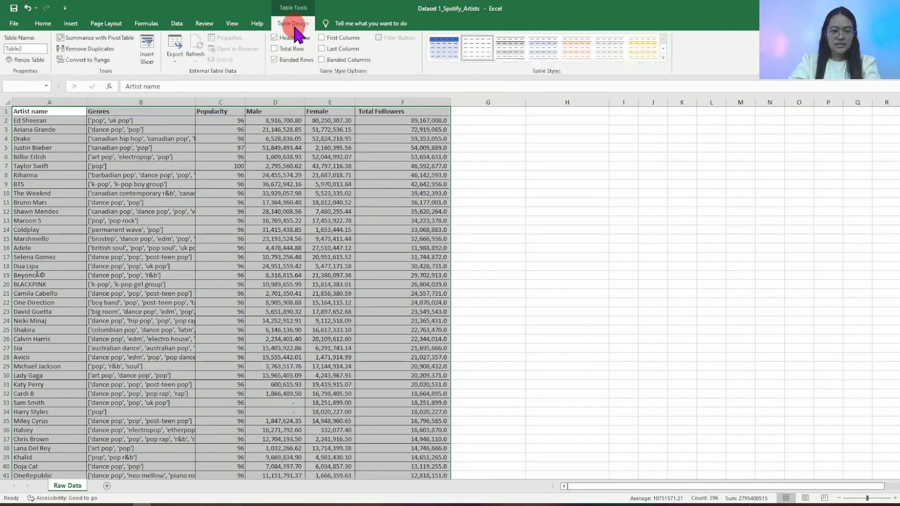
click(448, 60)
click(663, 48)
click(505, 55)
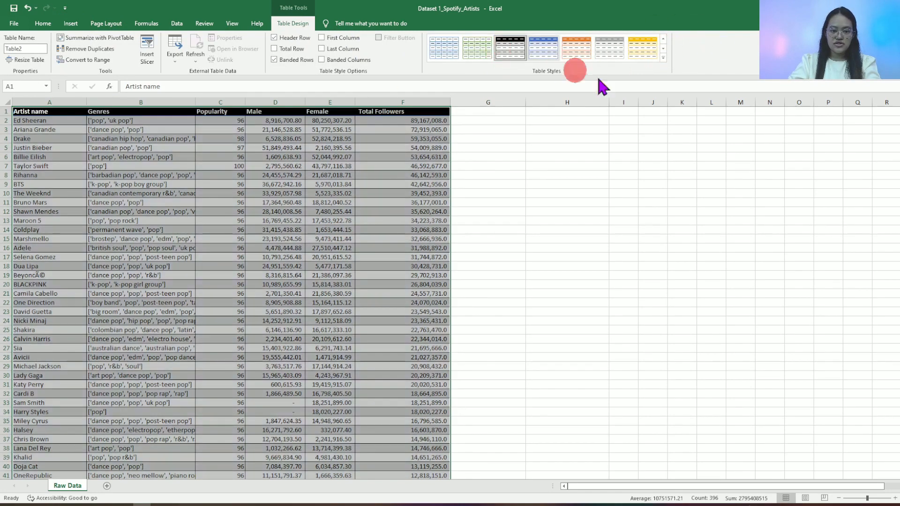
- Apply the blue table style with a dark blue header row to the artists table
click(664, 39)
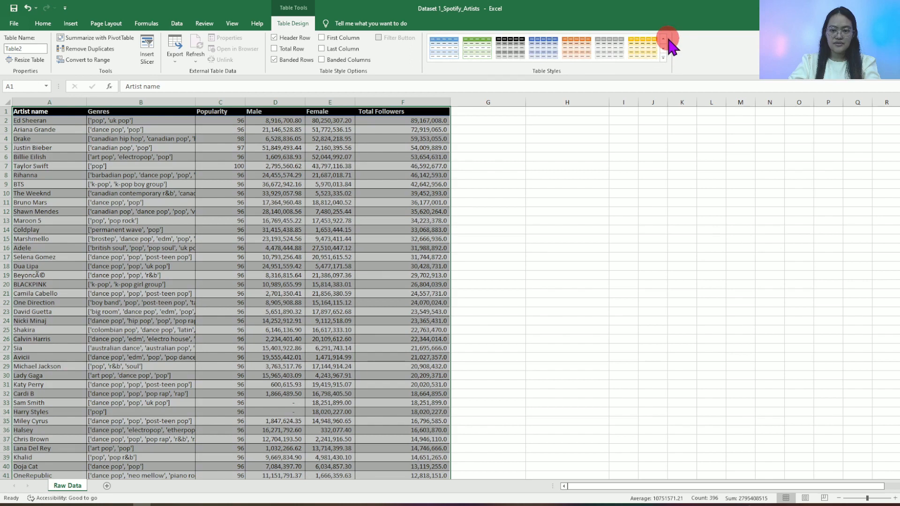
click(665, 38)
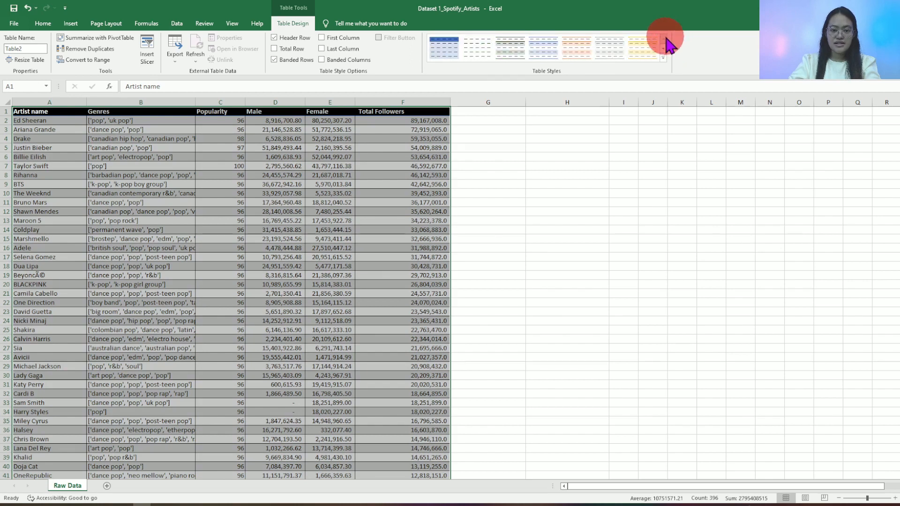
click(443, 47)
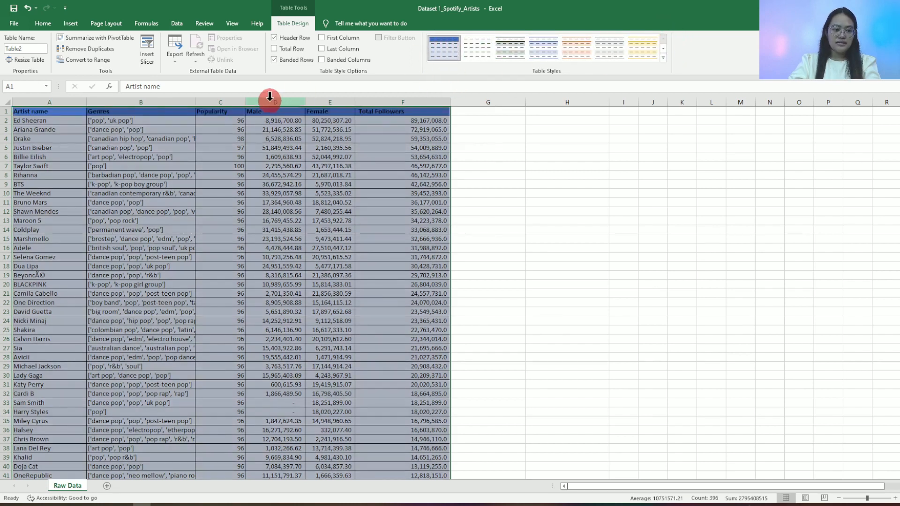
- Show the filter buttons in the table's header row again
click(163, 156)
click(231, 113)
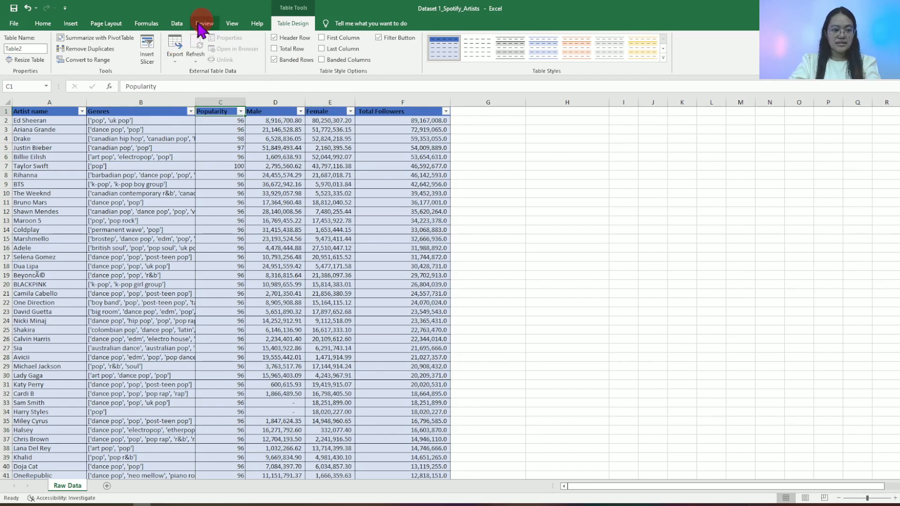
click(177, 23)
click(296, 24)
click(38, 65)
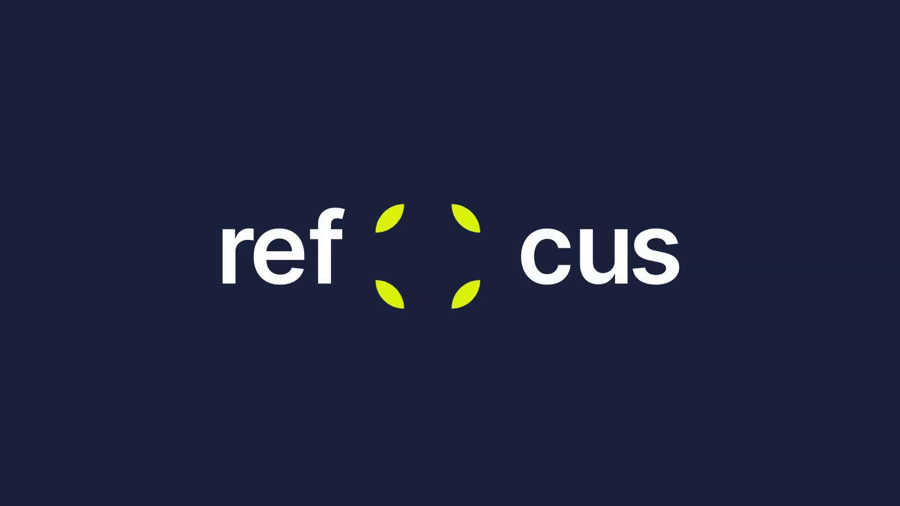